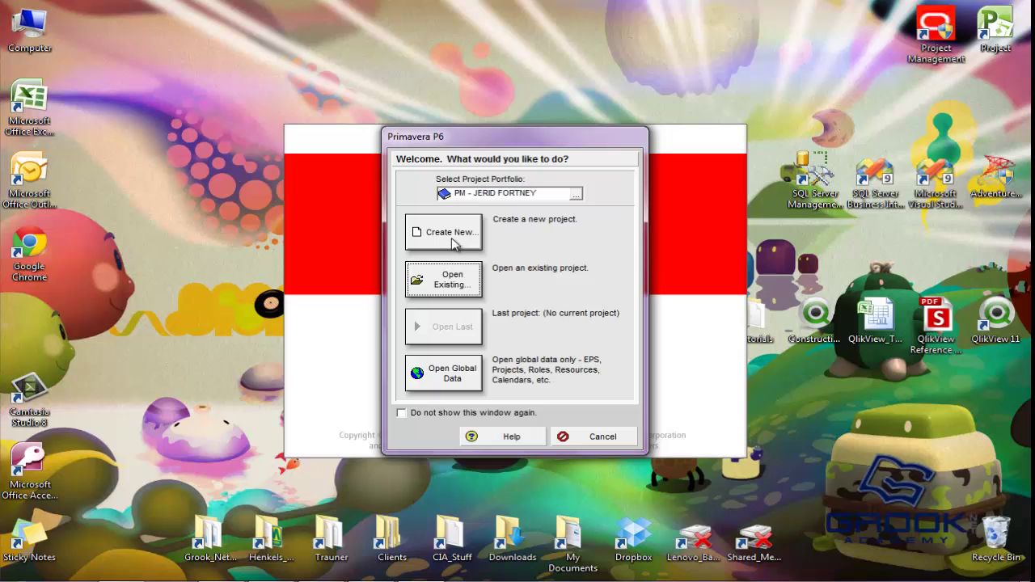
Select the project manager's portfolio, open global data only, and show the enterprise Projects list.
left_click(577, 196)
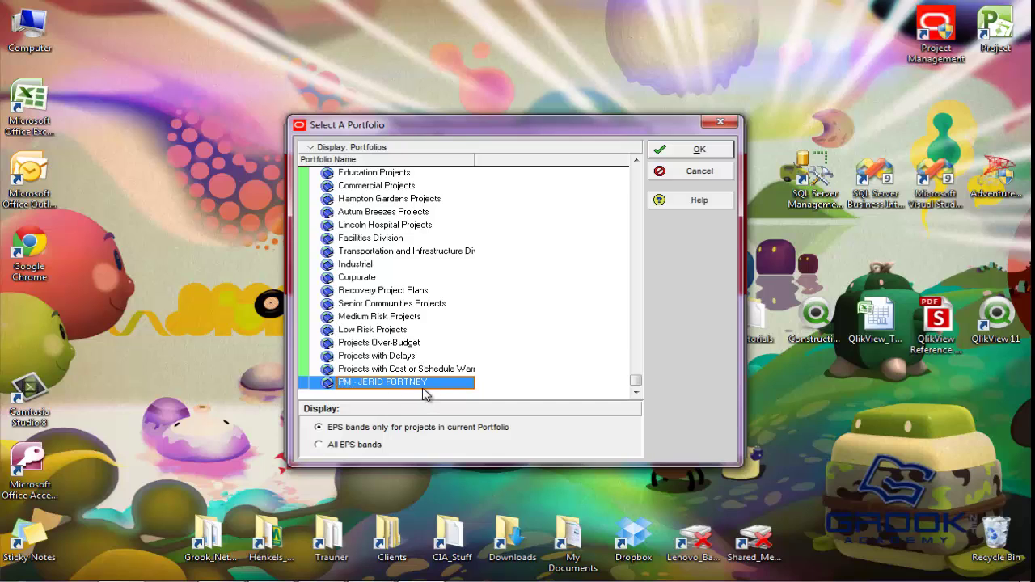
left_click(685, 150)
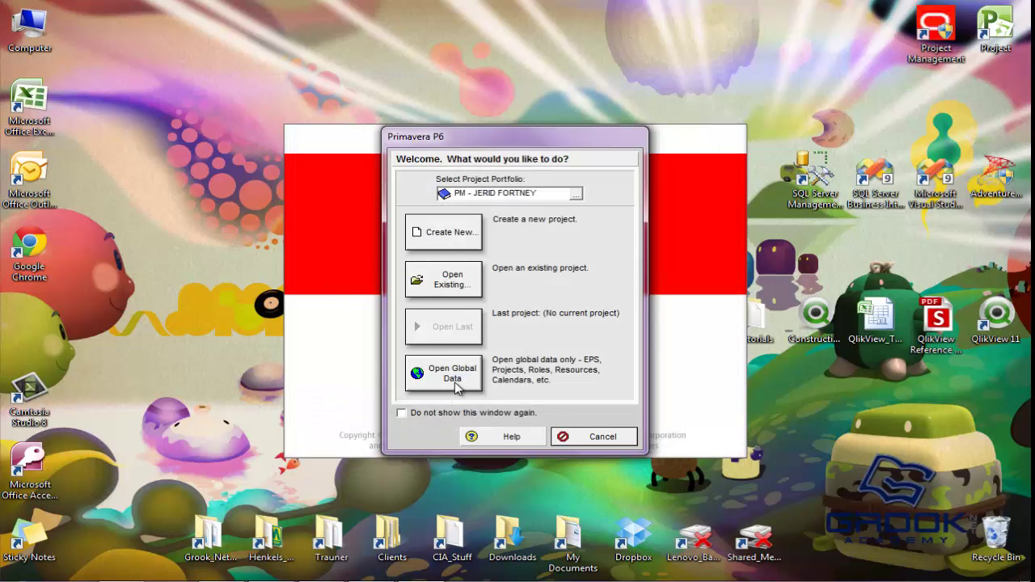
left_click(453, 376)
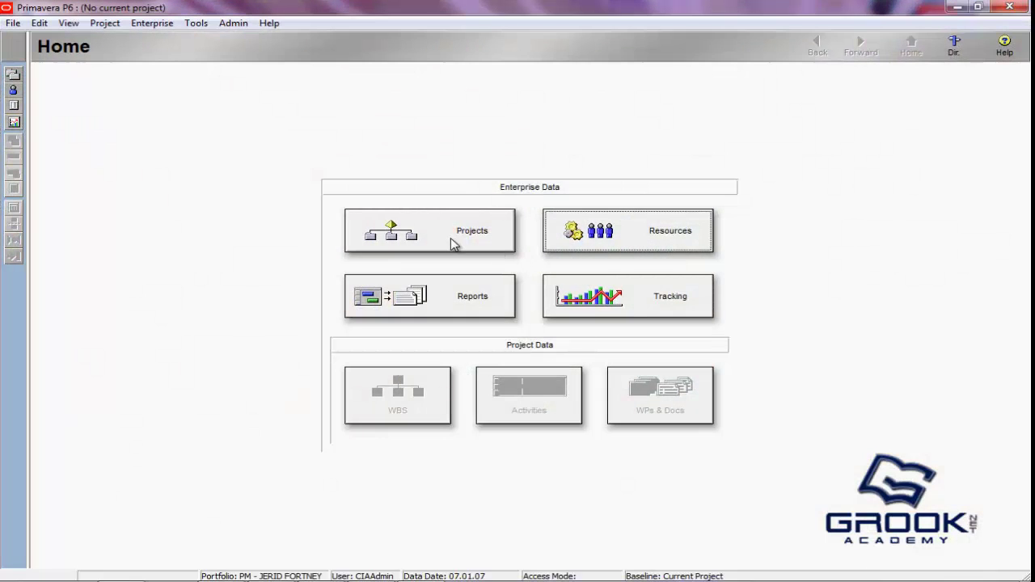
left_click(450, 238)
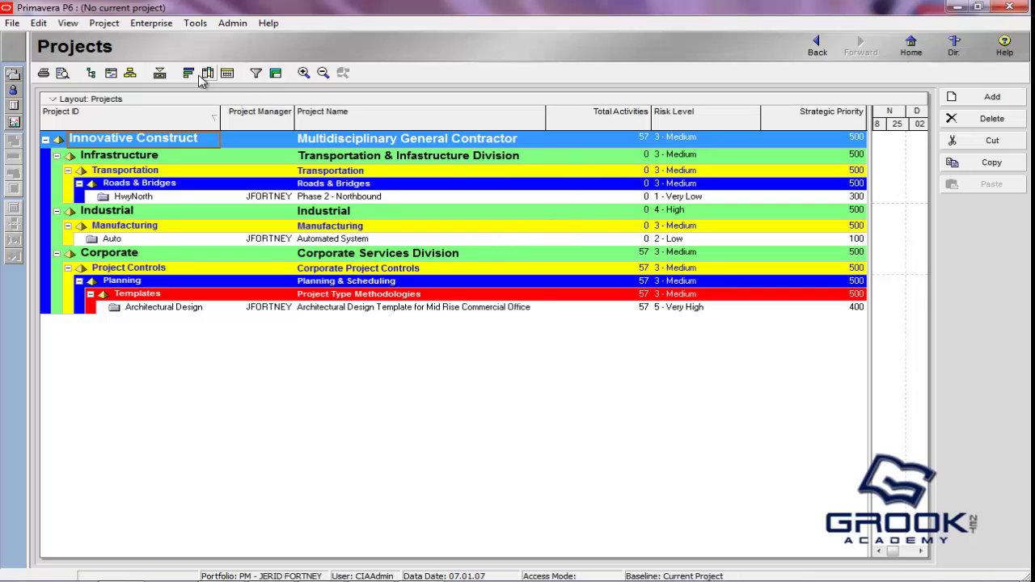
left_click(91, 100)
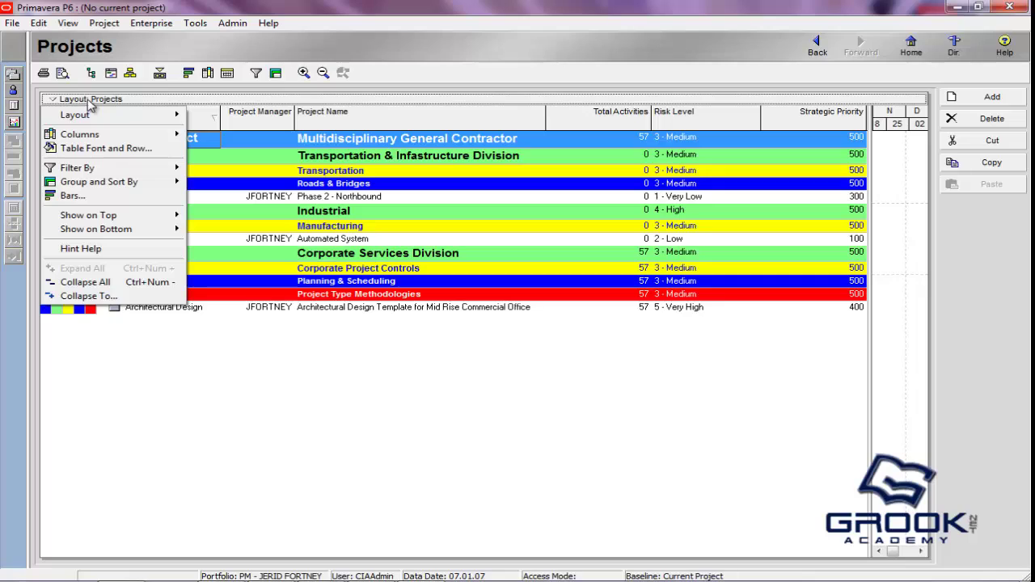
mouse_move(91, 115)
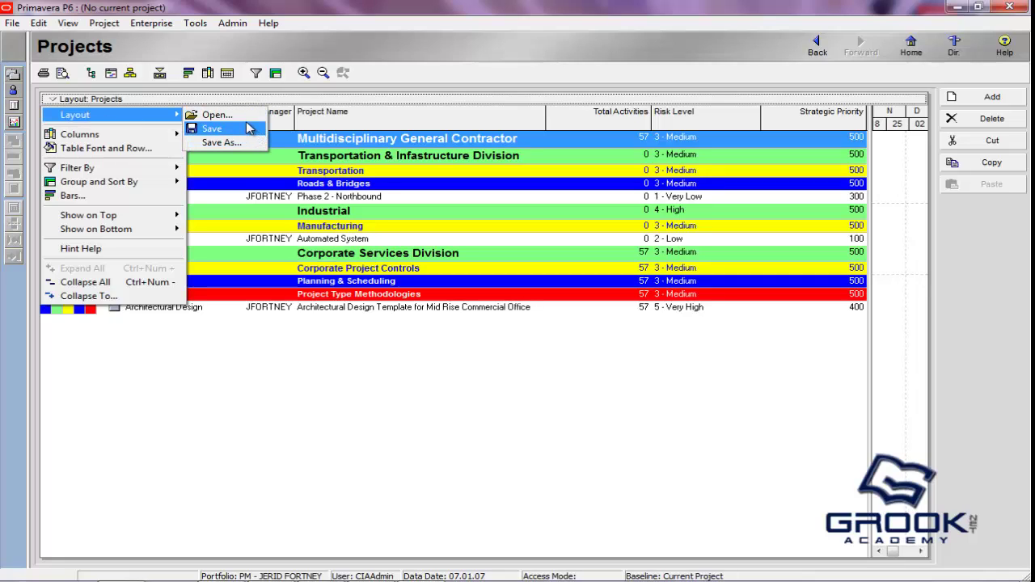
left_click(390, 15)
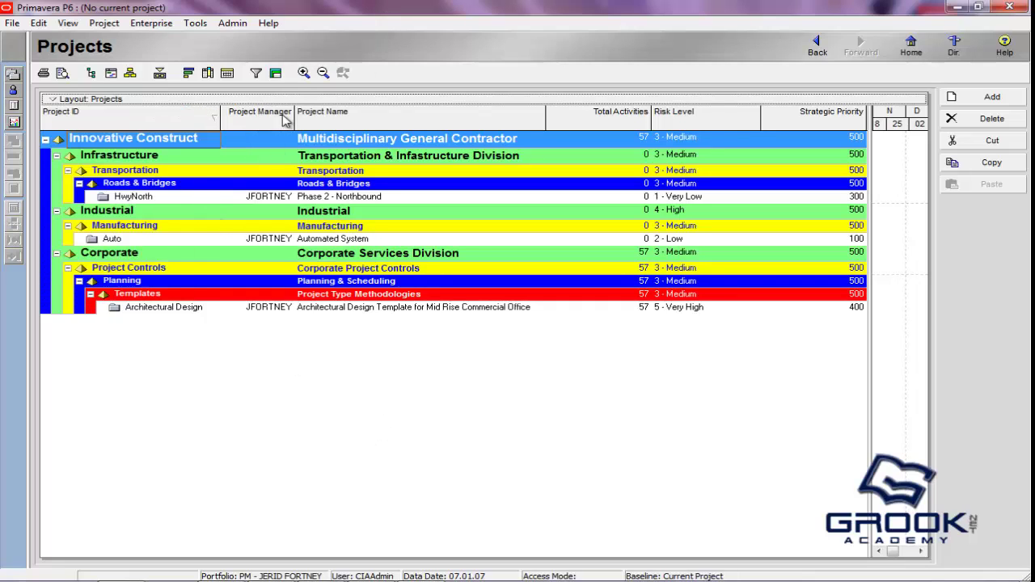
Open all projects under the Innovative Construct node together.
right_click(105, 146)
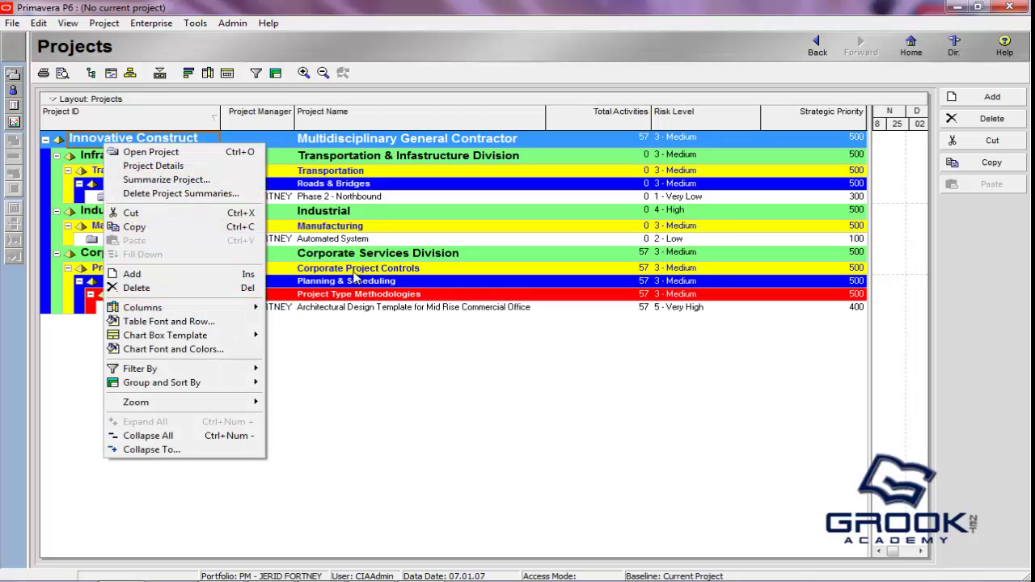
left_click(168, 152)
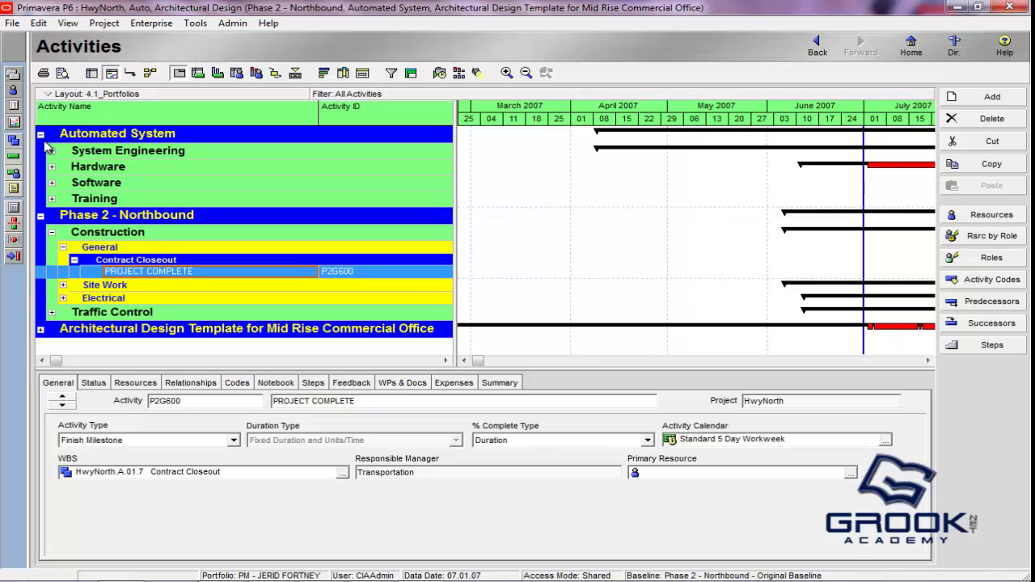
Collapse the Automated System and Phase 2 - Northbound groups and widen the activity table to show the duration columns.
left_click(44, 140)
left_click(41, 216)
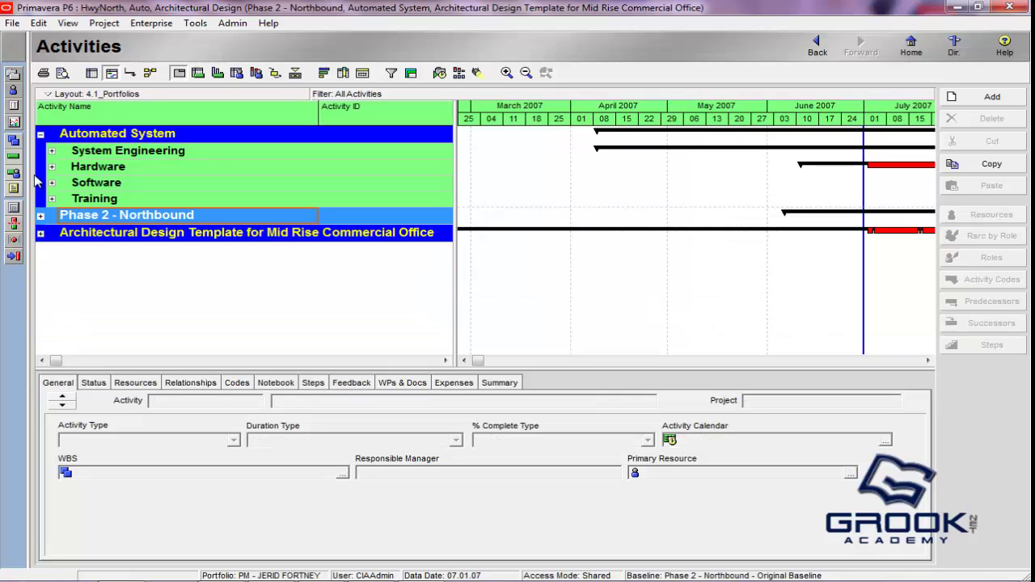
left_click(41, 135)
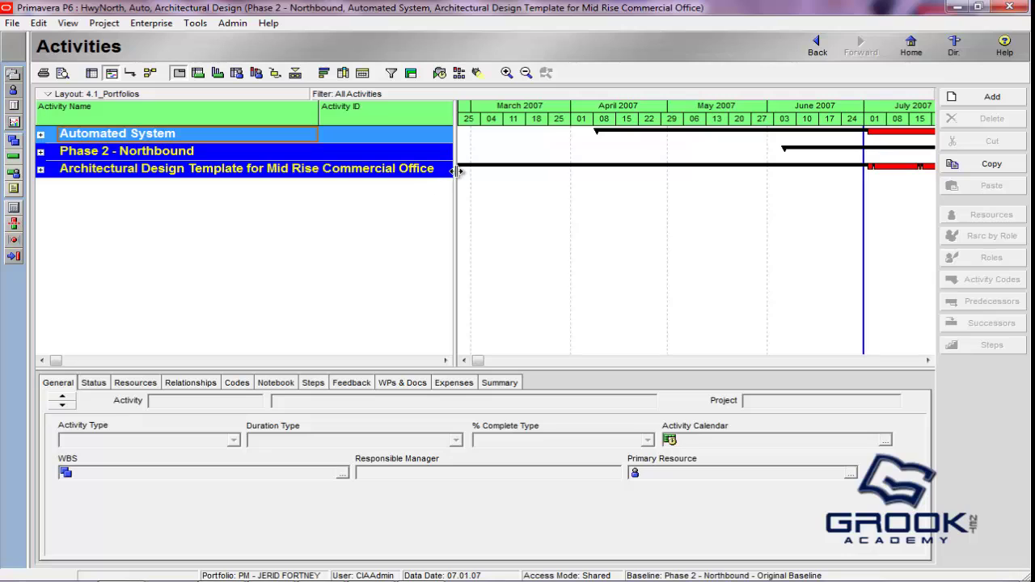
left_click_drag(457, 167, 558, 158)
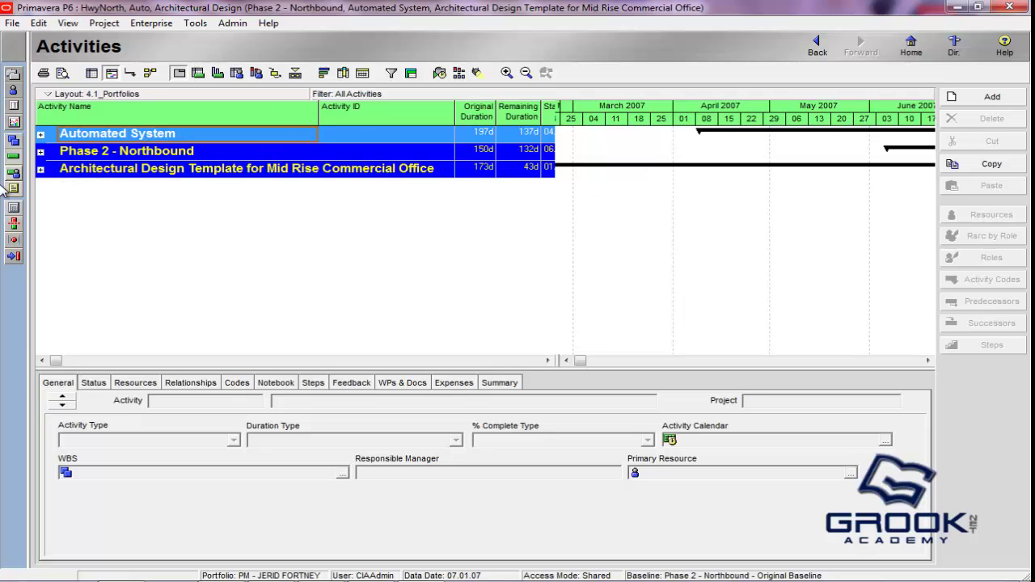
Expand the three open projects to examine their contents, collapsing the General group and the architectural design template again.
left_click(40, 135)
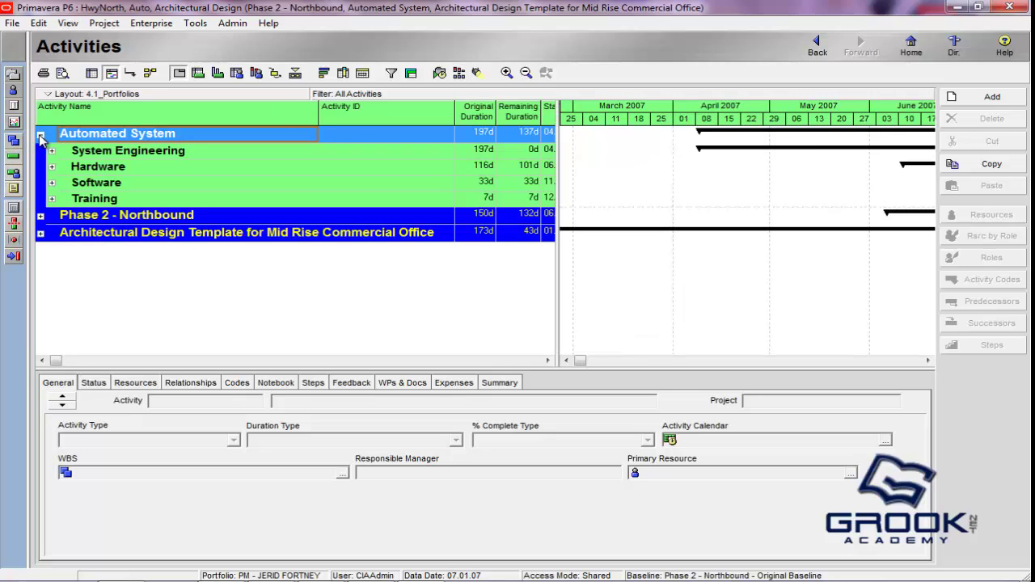
left_click(41, 216)
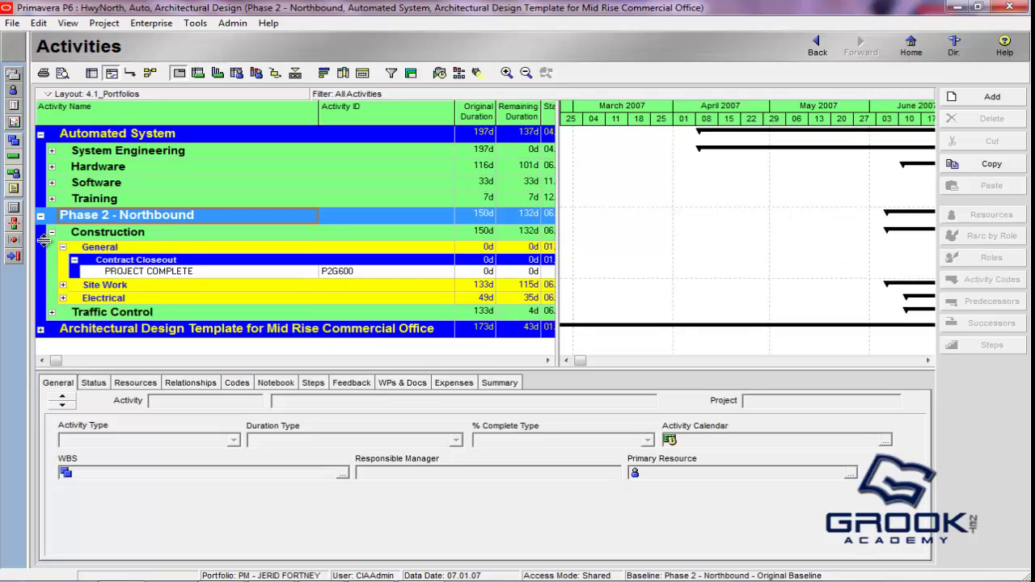
left_click(63, 249)
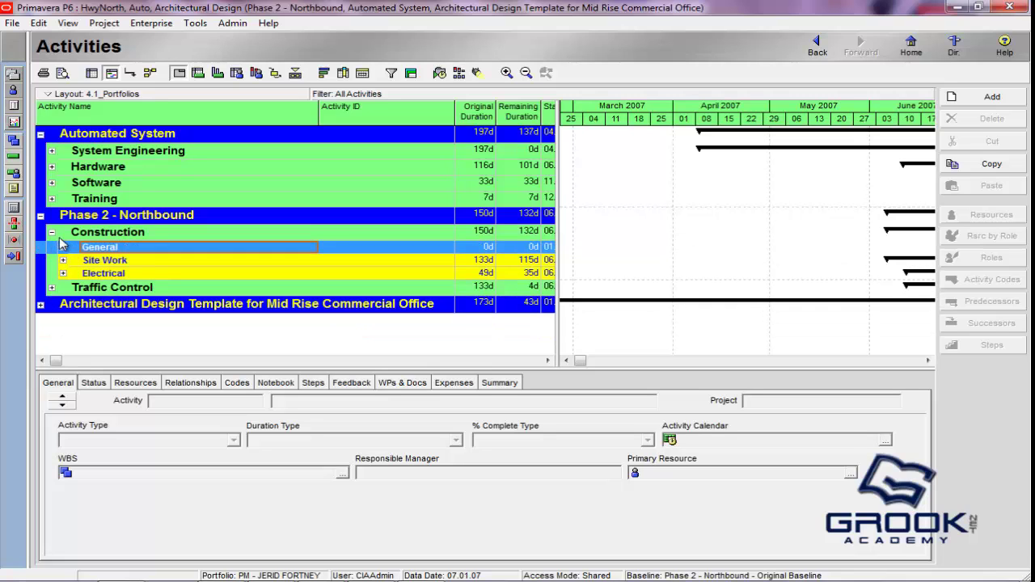
left_click(40, 305)
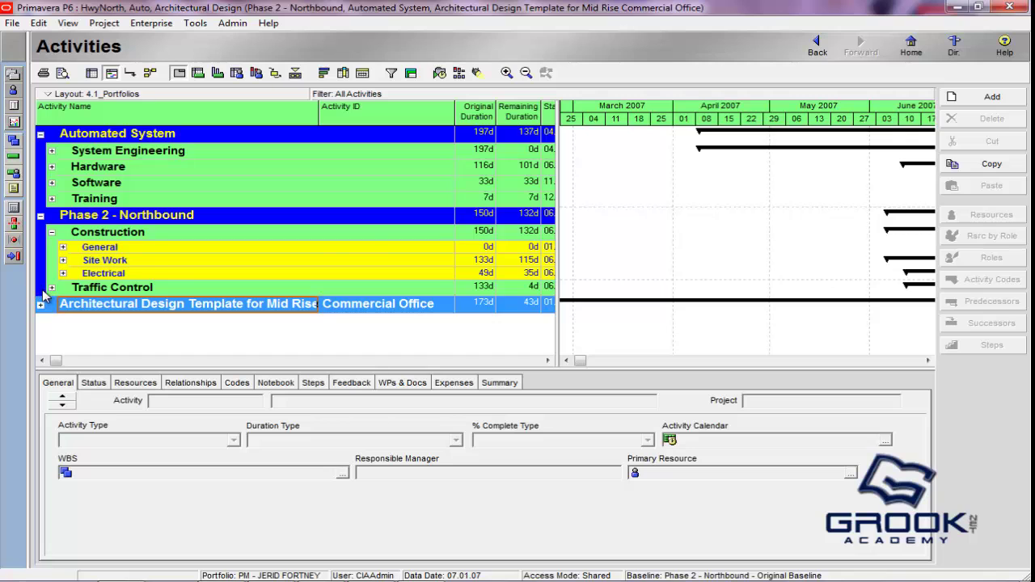
left_click(41, 305)
scroll(159, 216, "up", 3)
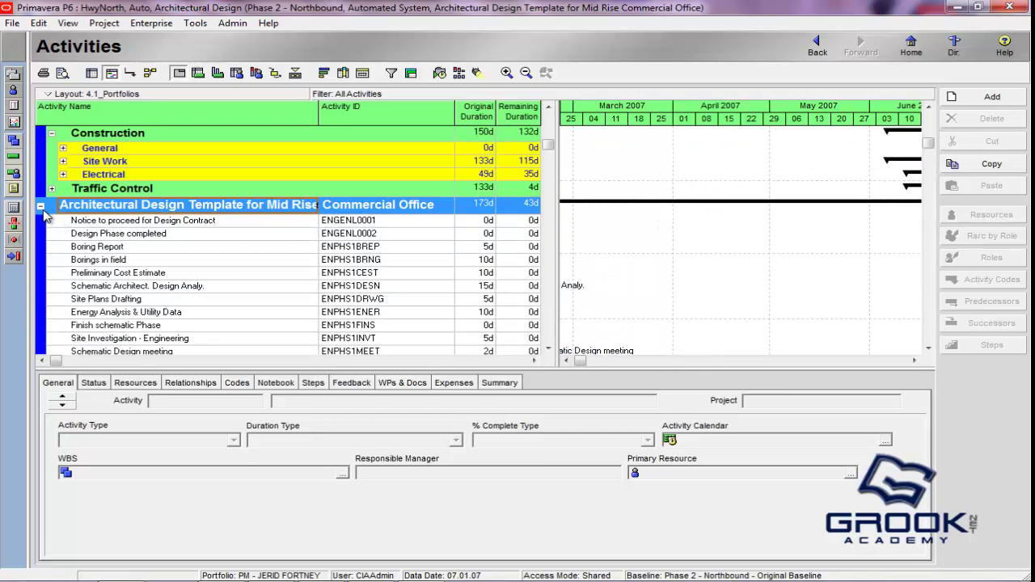
scroll(47, 215, "up", 1)
left_click(40, 223)
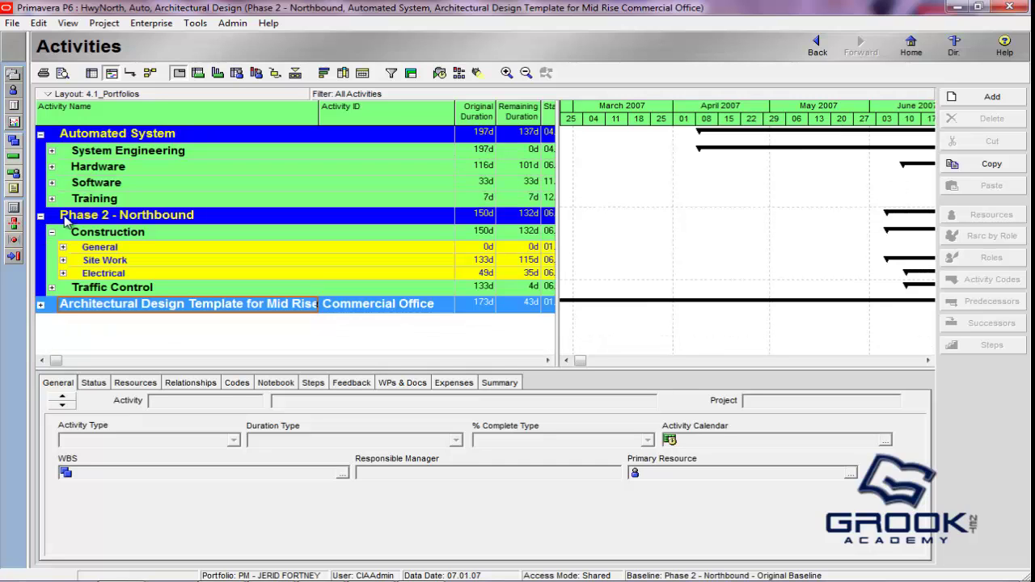
left_click(151, 23)
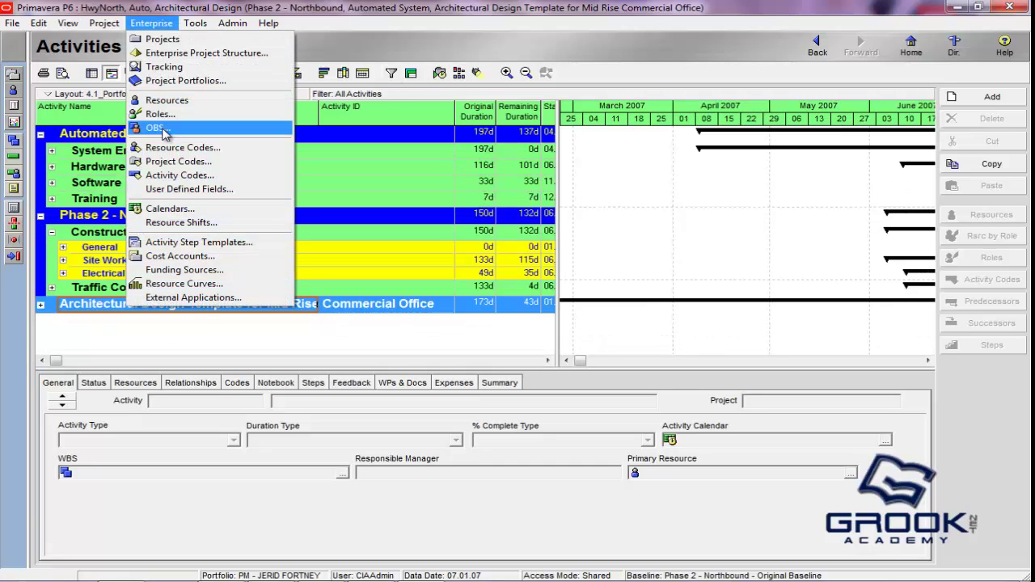
left_click(179, 80)
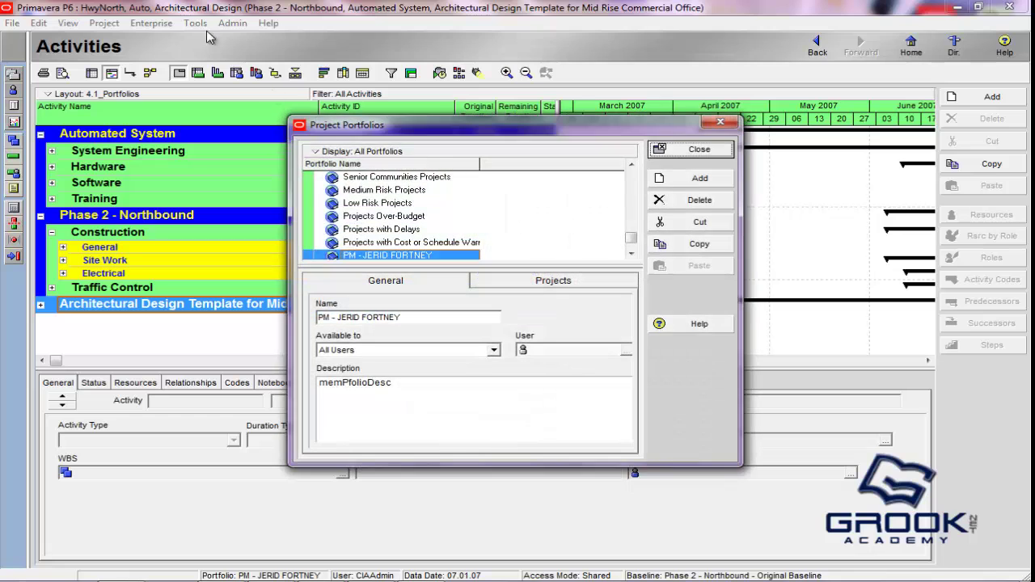
left_click(720, 122)
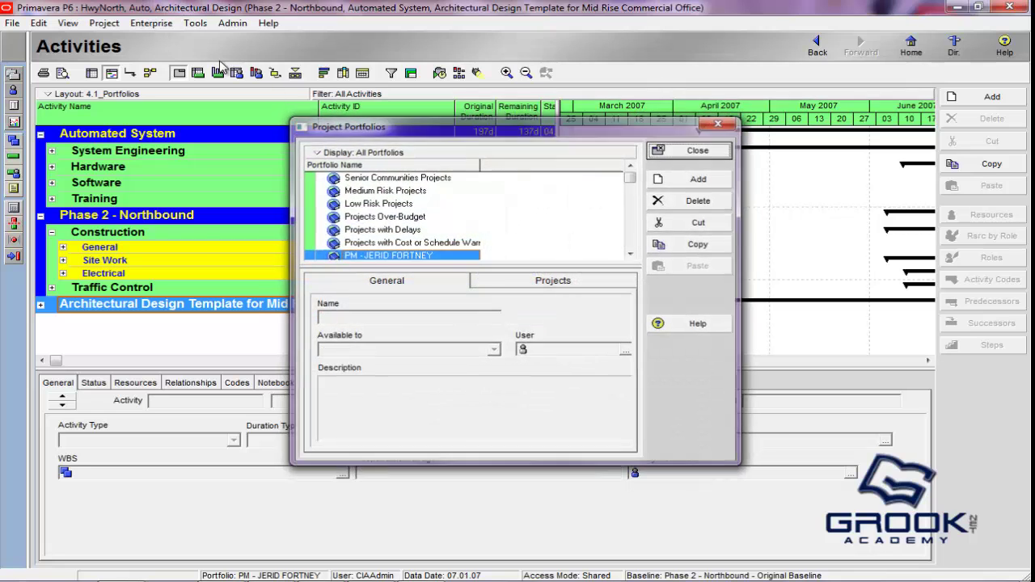
Open the project portfolios and make the project manager's portfolio available to Another User.
left_click(136, 24)
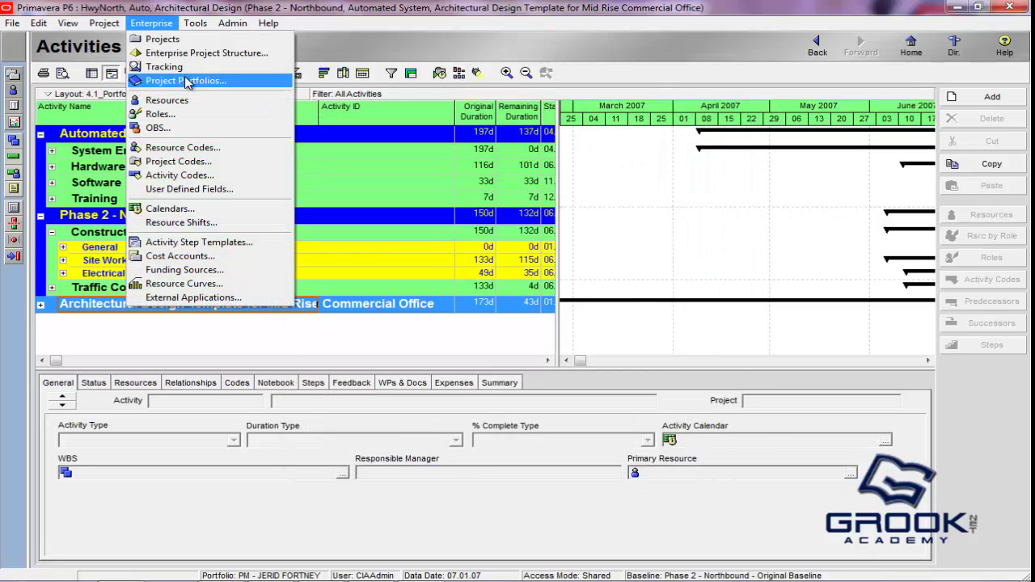
left_click(185, 81)
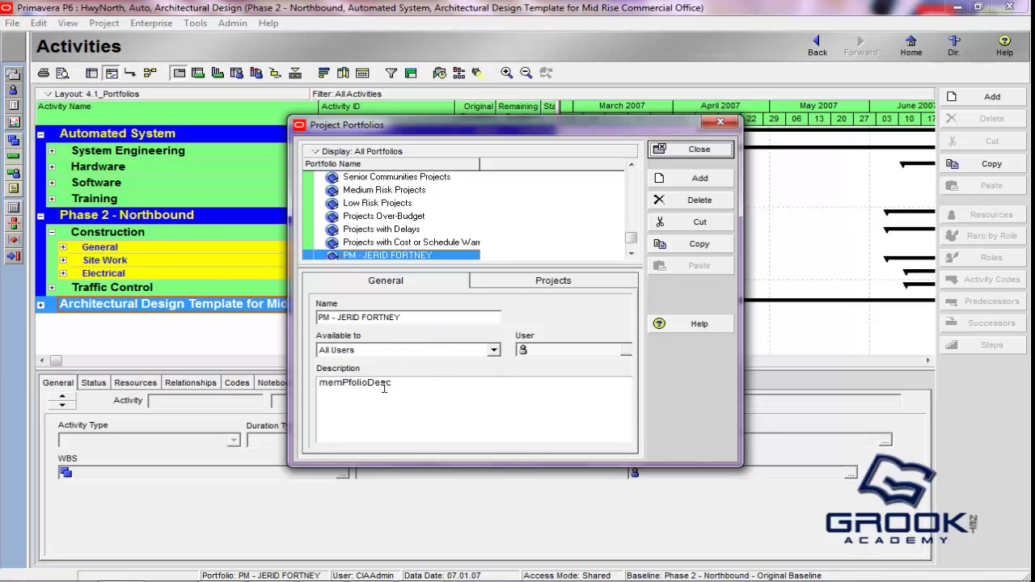
left_click(426, 316)
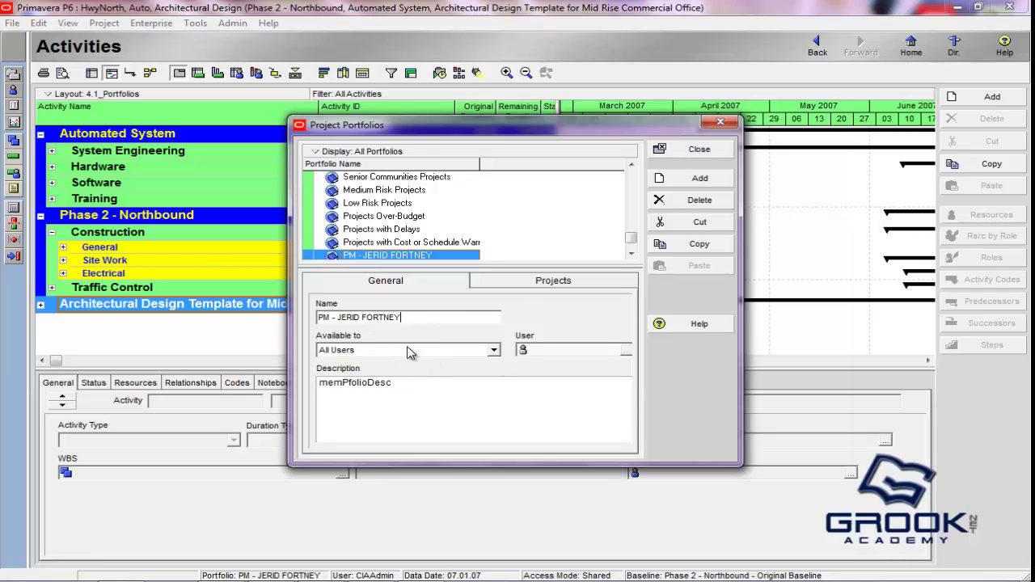
left_click(381, 356)
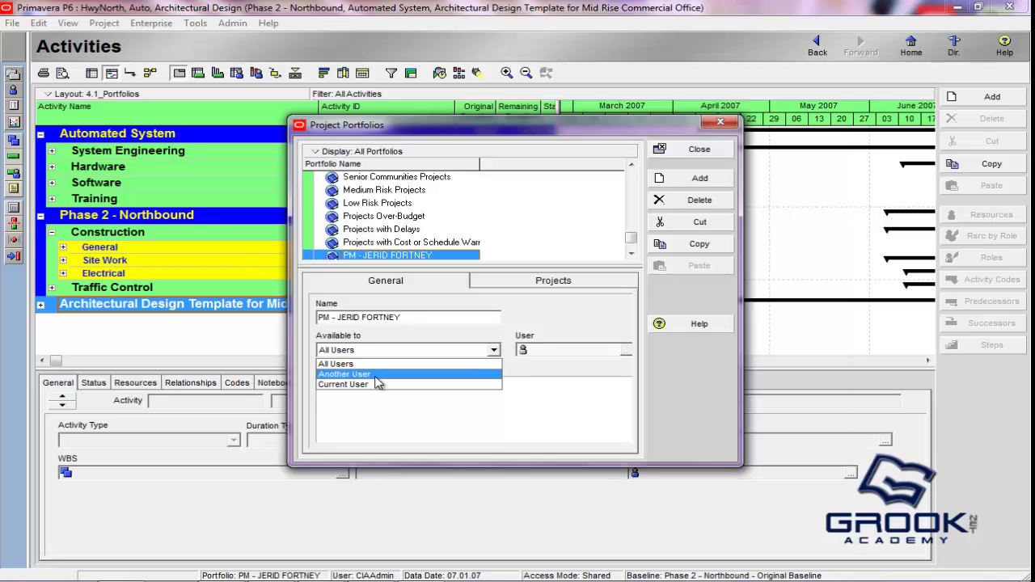
left_click(413, 374)
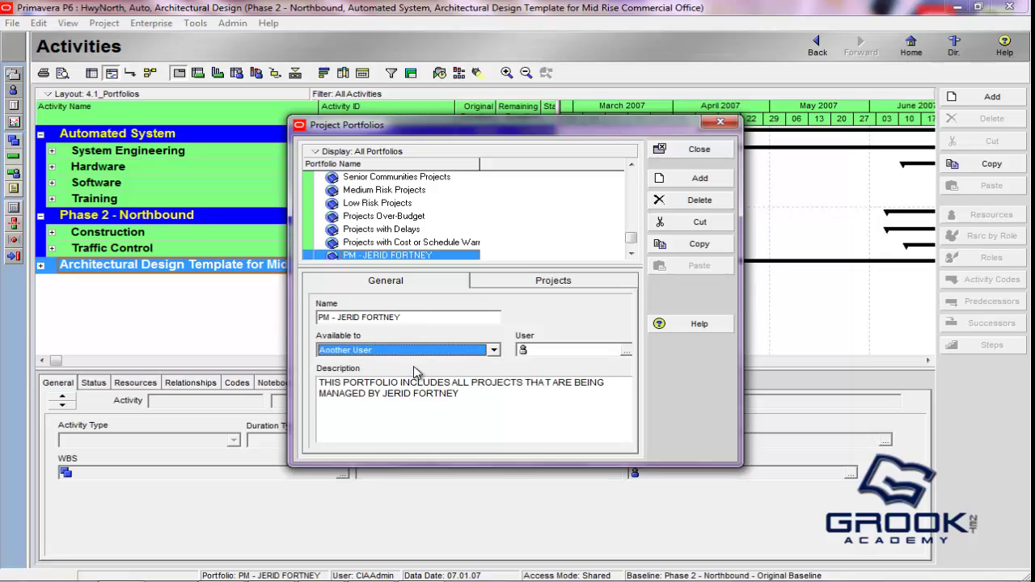
Assign the user with the Project Manager role as the portfolio's owner and close the portfolio settings.
left_click(624, 351)
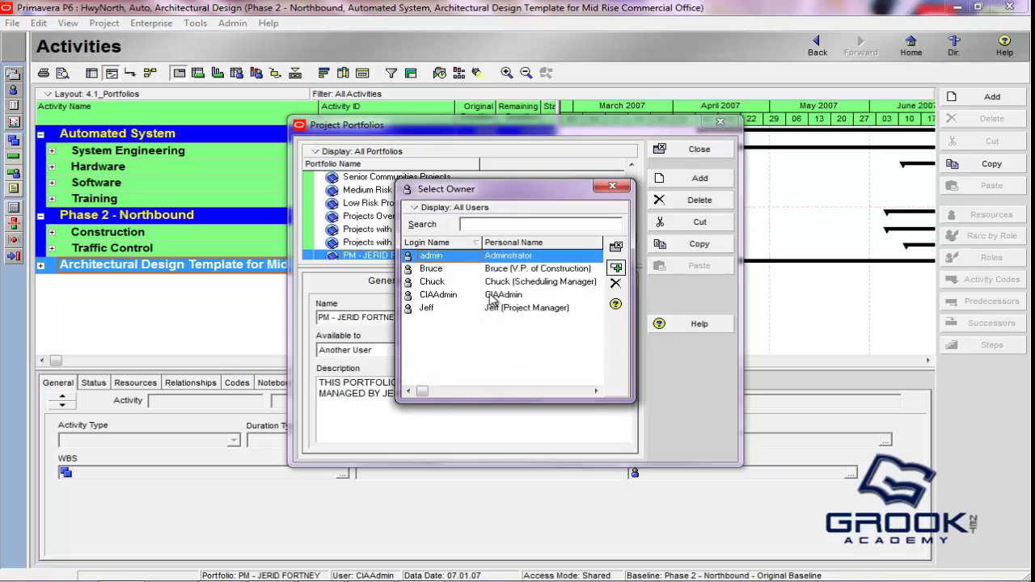
left_click(432, 311)
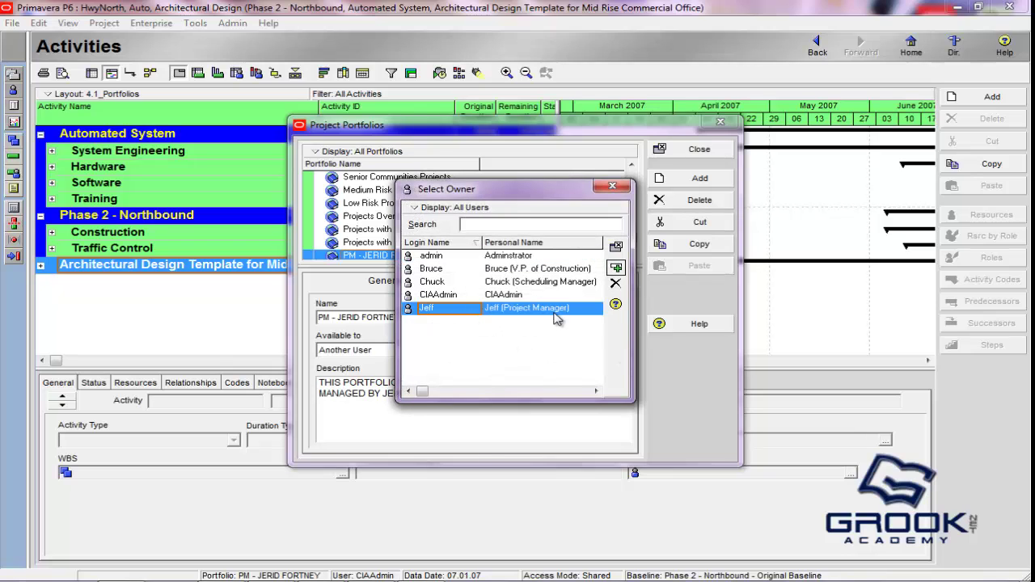
left_click_drag(574, 194, 553, 254)
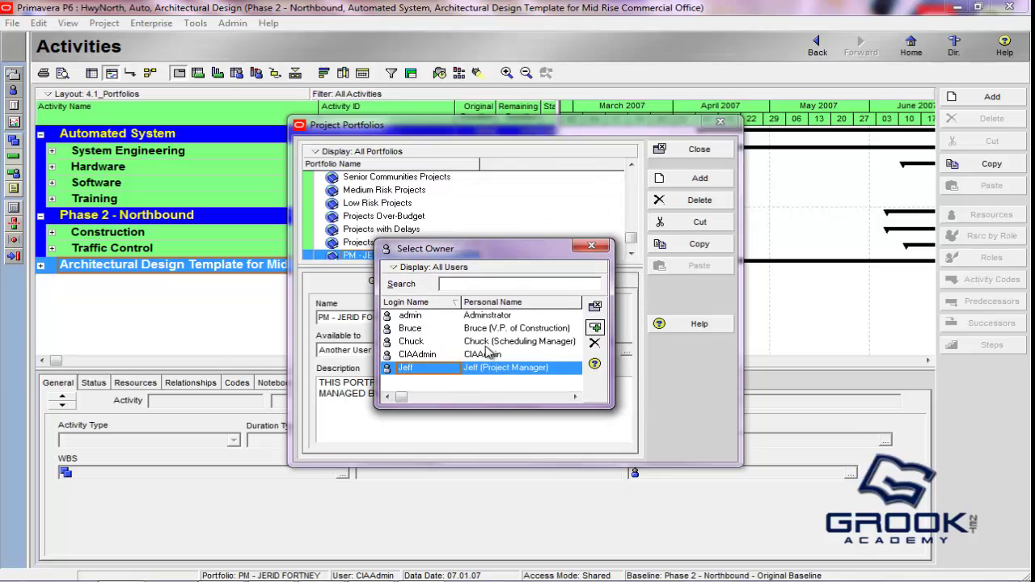
left_click(595, 326)
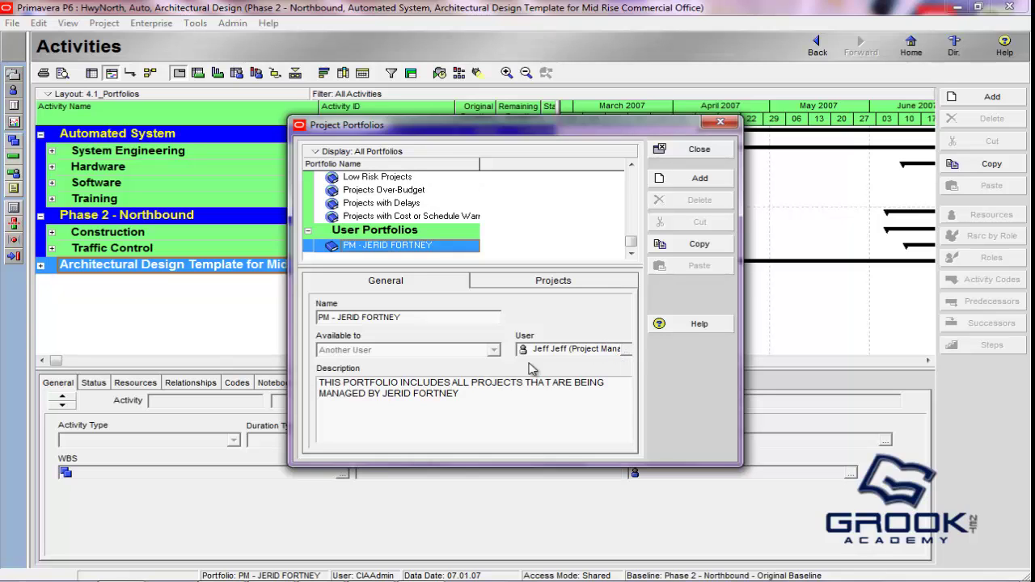
left_click(719, 122)
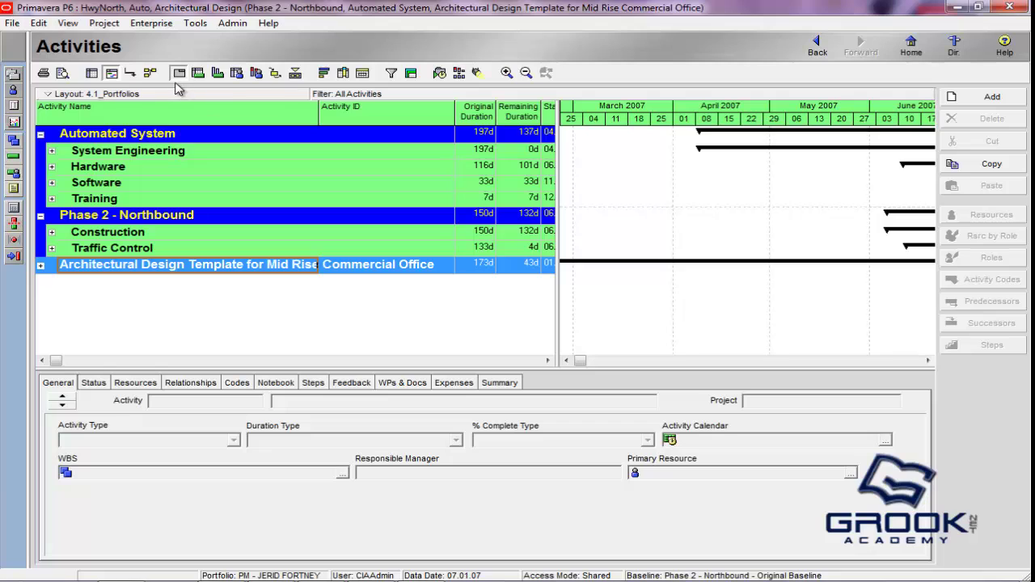
Reopen the project portfolios, examine the Current User portfolio's availability options and description, and show its assigned projects.
left_click(154, 23)
left_click(166, 70)
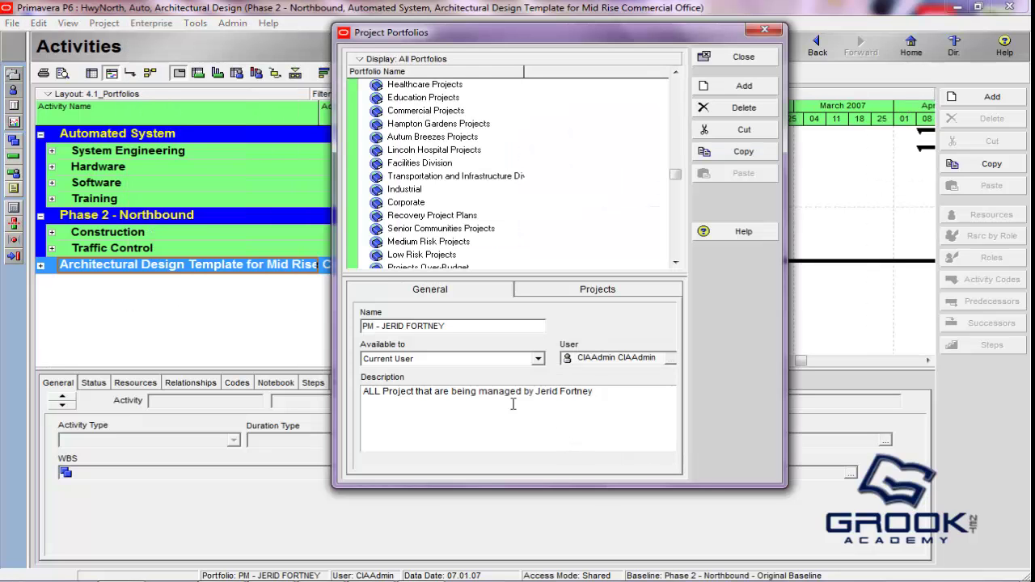
left_click(537, 361)
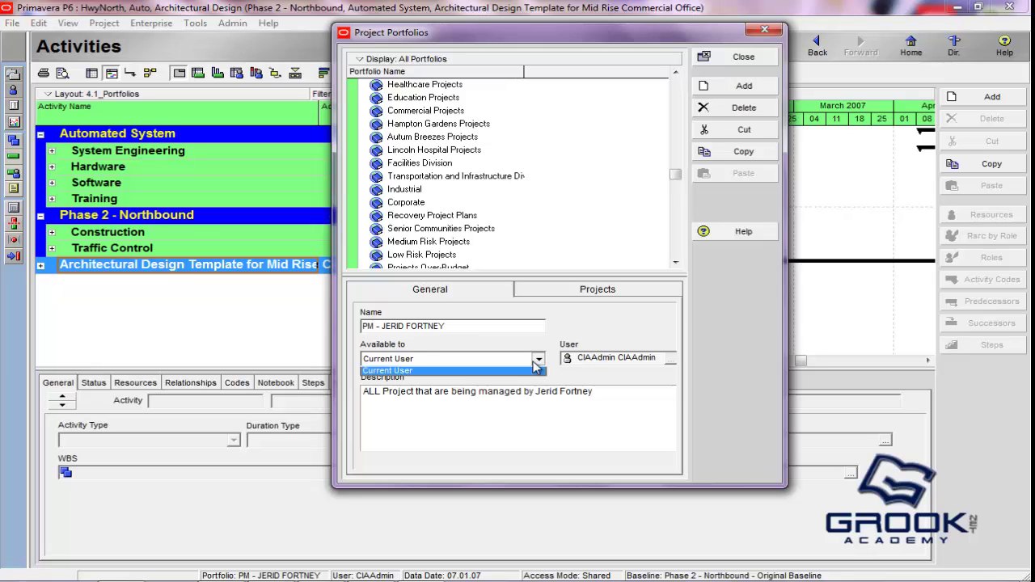
left_click(592, 324)
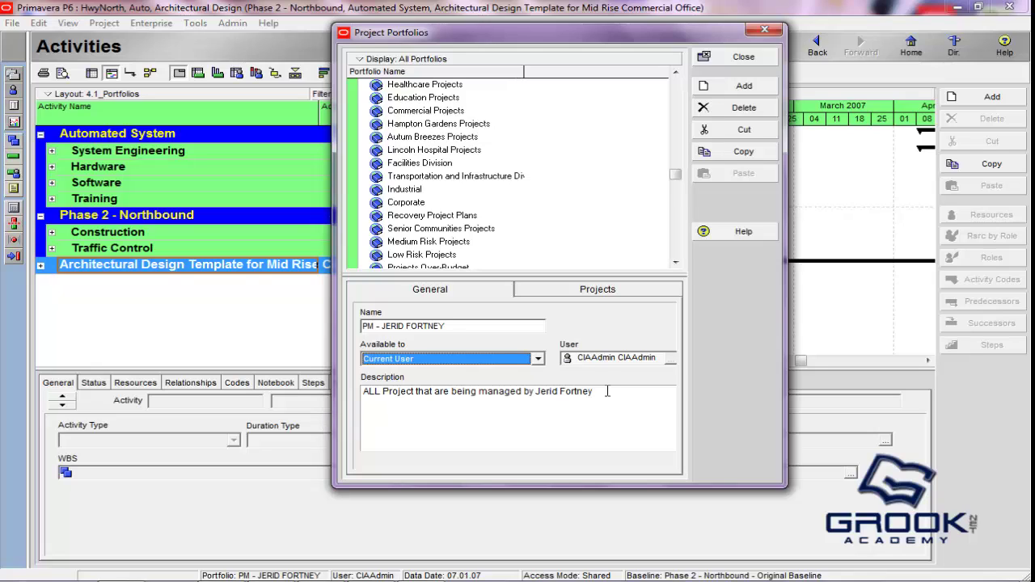
left_click_drag(606, 391, 312, 392)
left_click(635, 296)
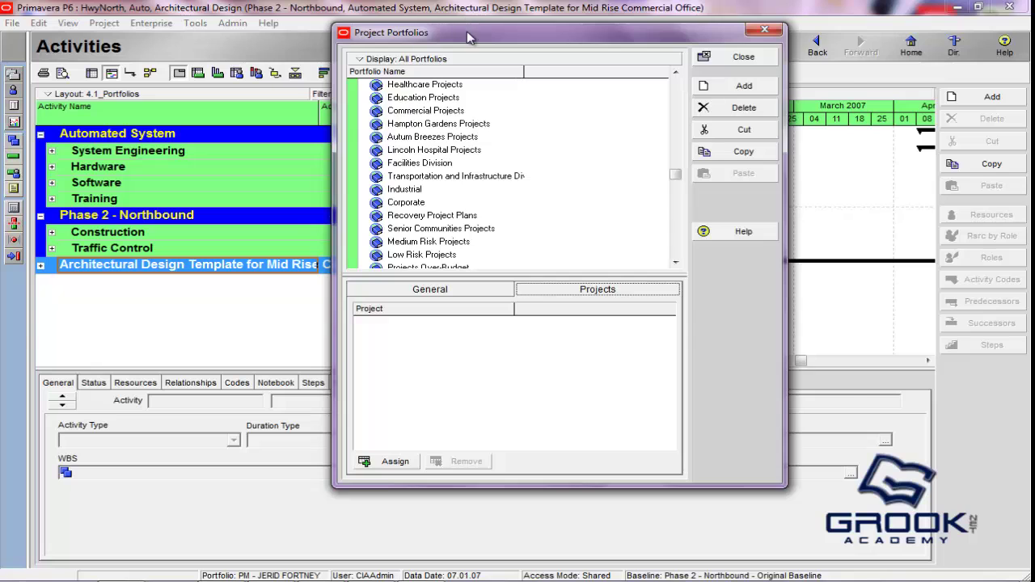
Open the list of projects assignable to the portfolio and browse its collapsed hierarchy through Facilities, Infrastructure and Transportation.
left_click_drag(466, 30, 520, 32)
left_click(449, 461)
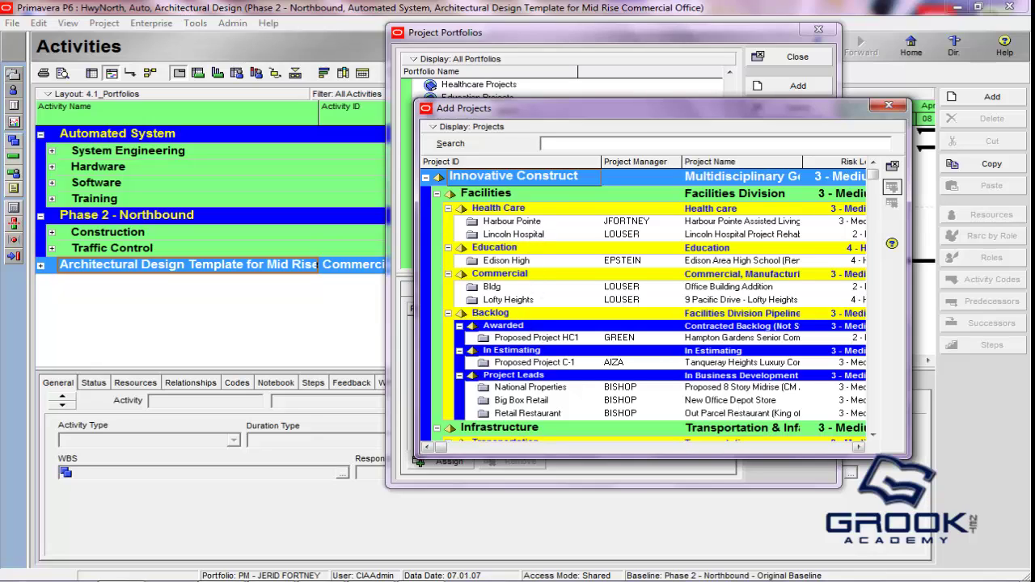
right_click(483, 184)
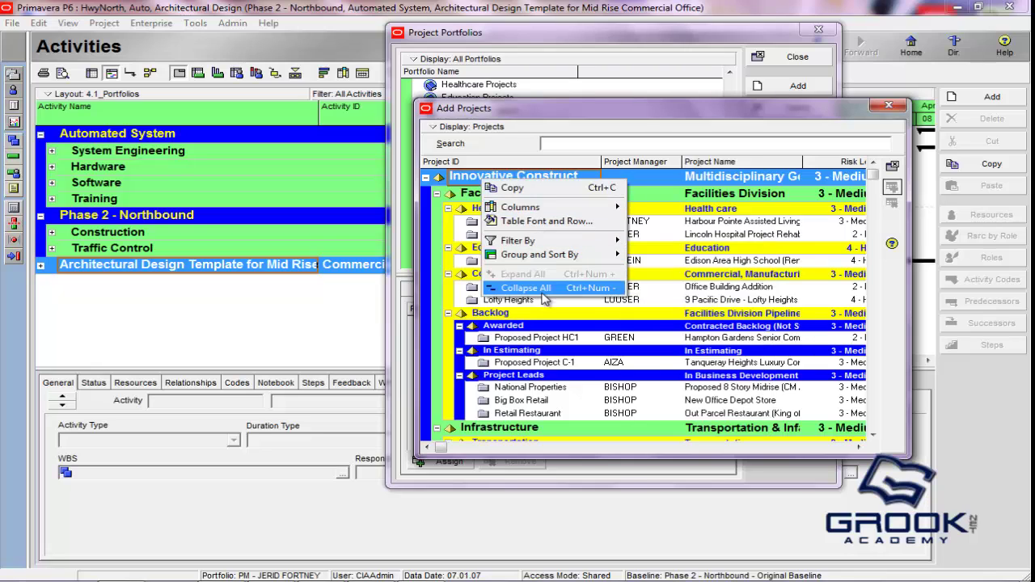
left_click(525, 287)
left_click(426, 177)
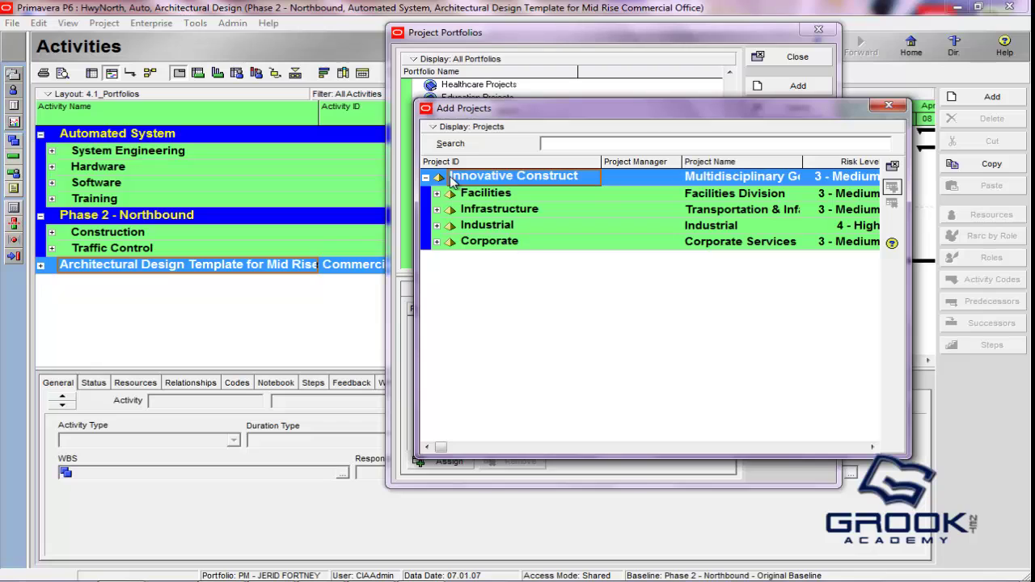
left_click(437, 196)
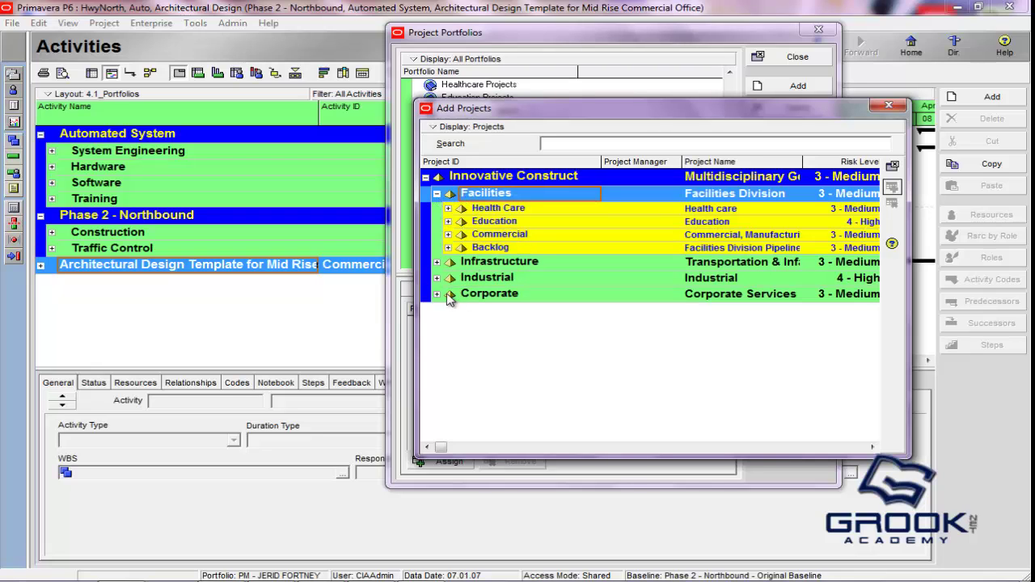
left_click(438, 262)
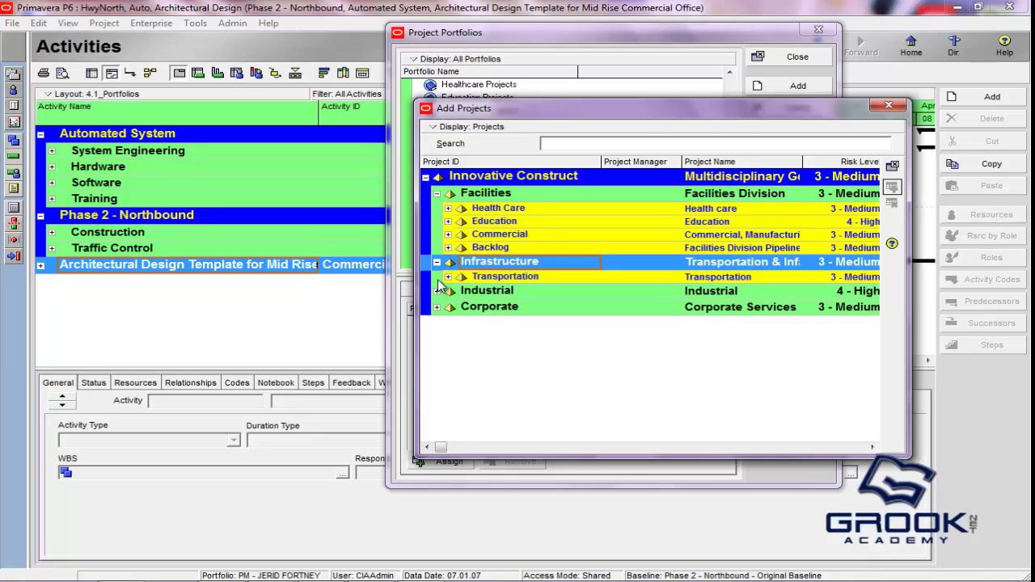
left_click(448, 277)
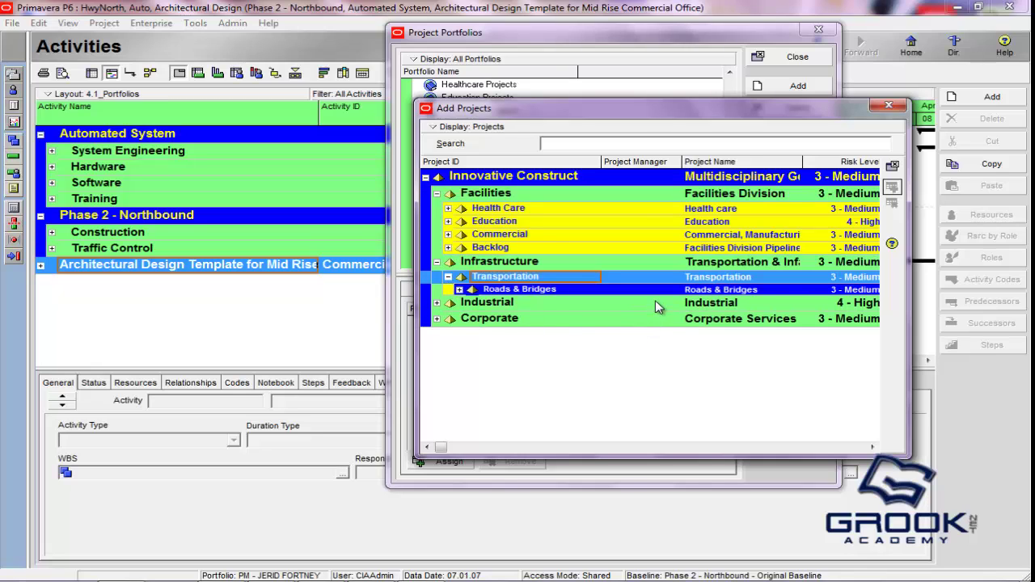
Widen the project list, expand all of its groups and assign the Harbour Pointe project to the portfolio.
left_click_drag(909, 261, 1025, 267)
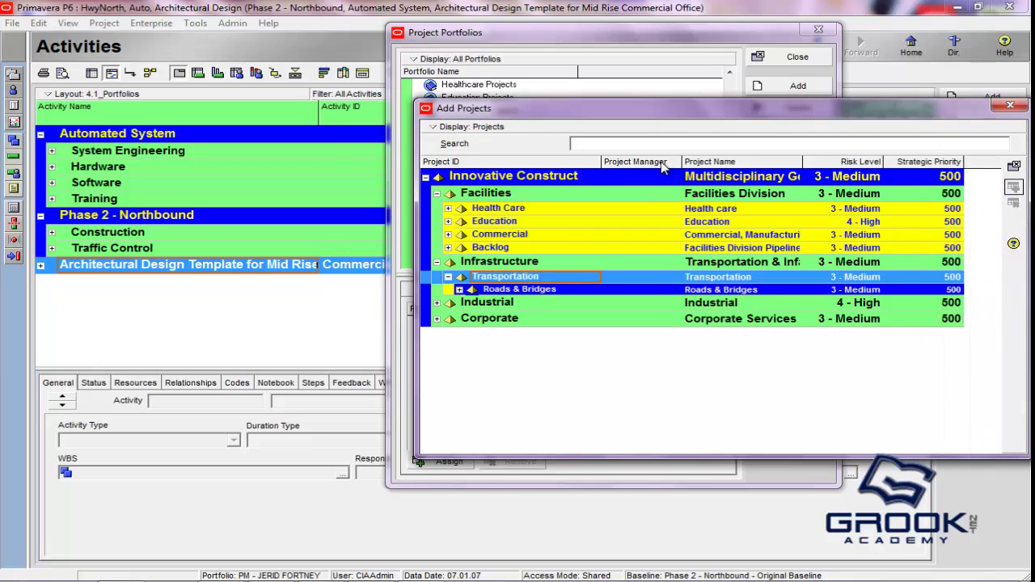
right_click(549, 200)
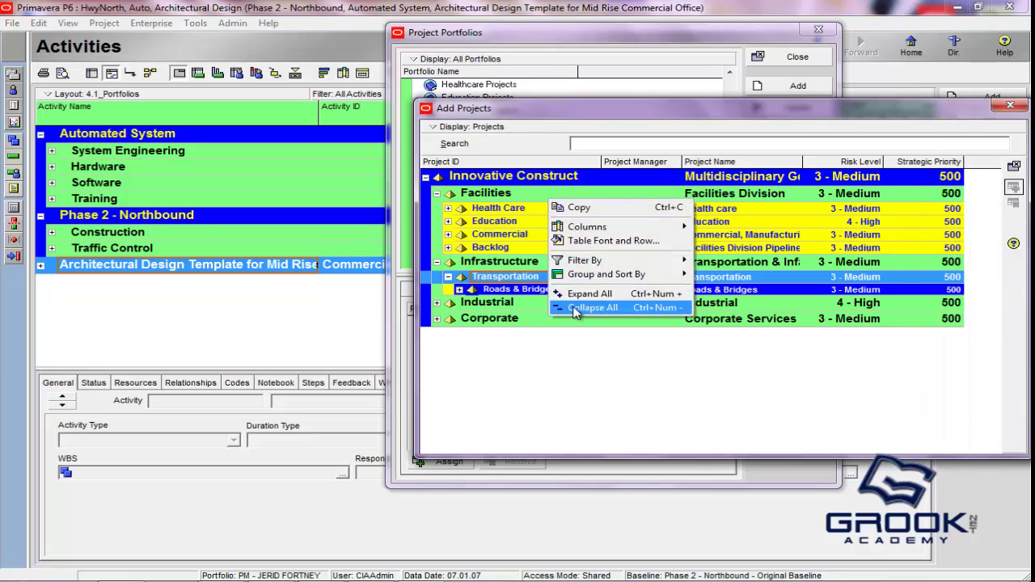
left_click(595, 295)
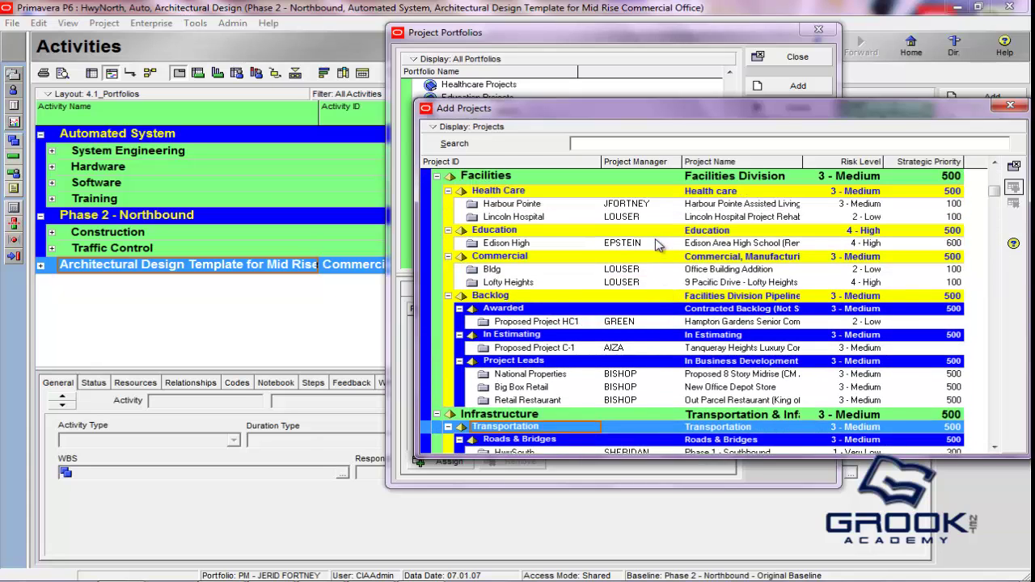
left_click(635, 225)
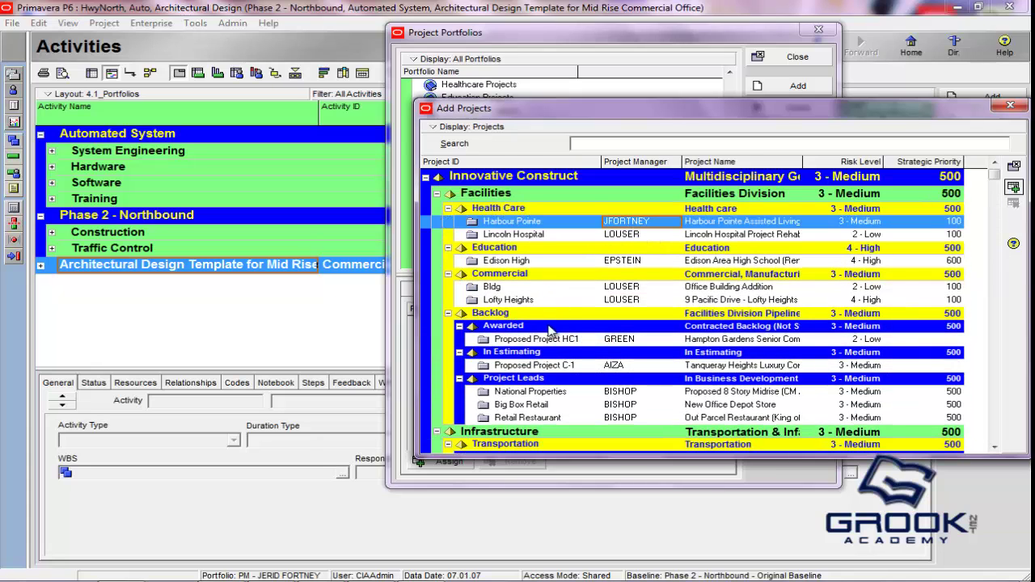
scroll(563, 331, "down", 1)
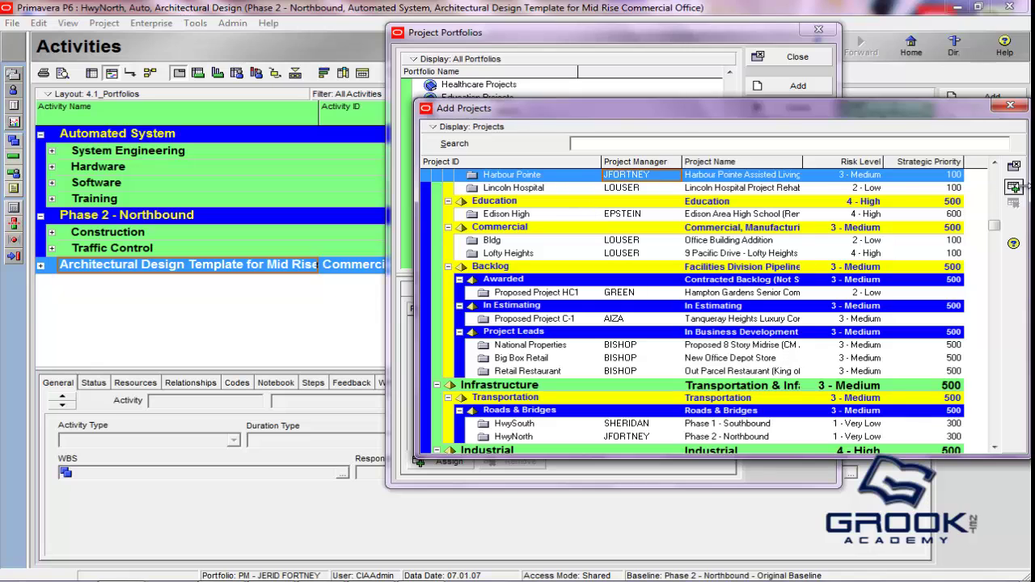
left_click(1015, 188)
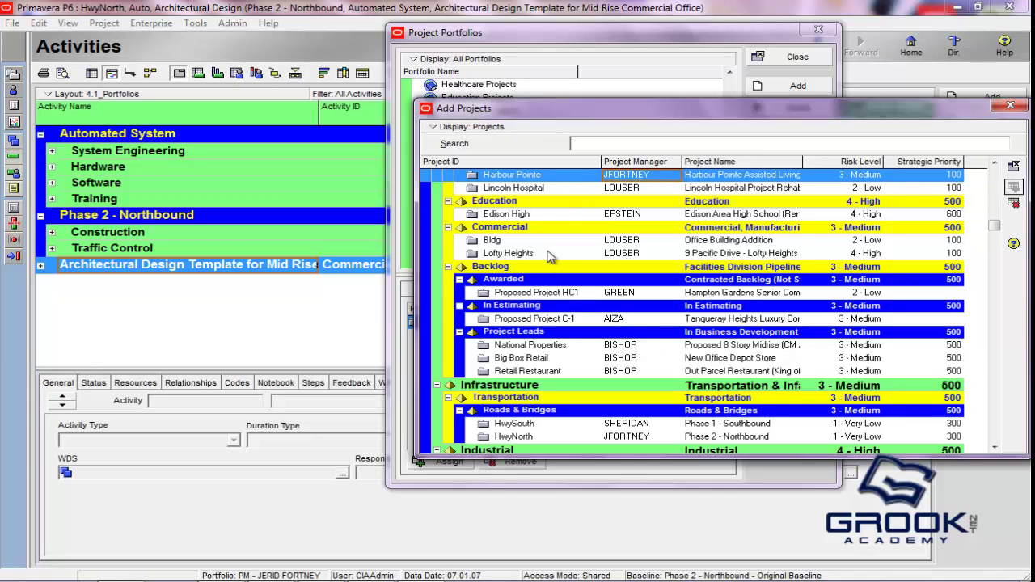
Assign the HwyNorth project under Roads & Bridges to the portfolio and uncover the portfolio's list of assigned projects.
left_click_drag(547, 108, 639, 54)
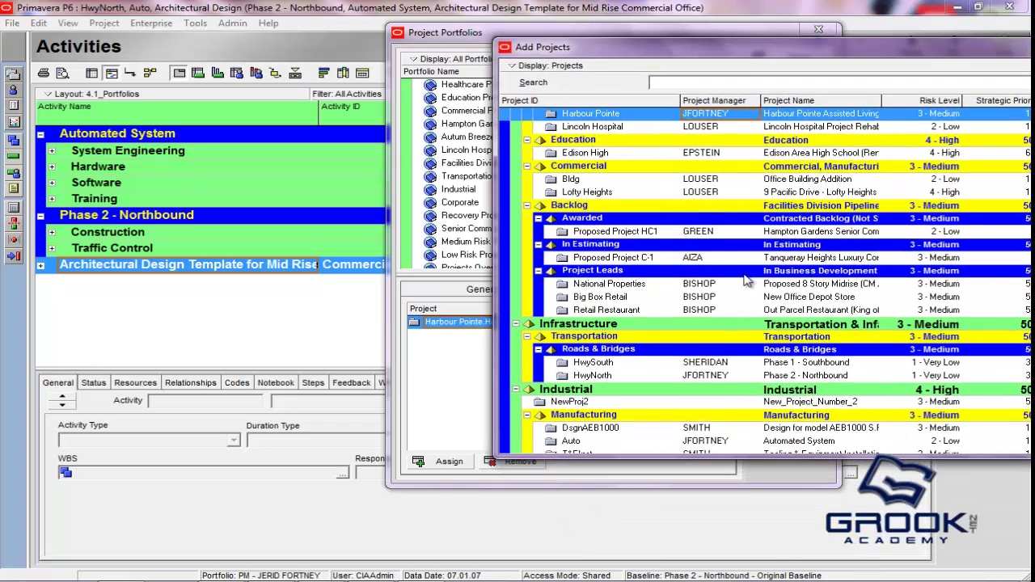
scroll(744, 283, "down", 2)
left_click(608, 314)
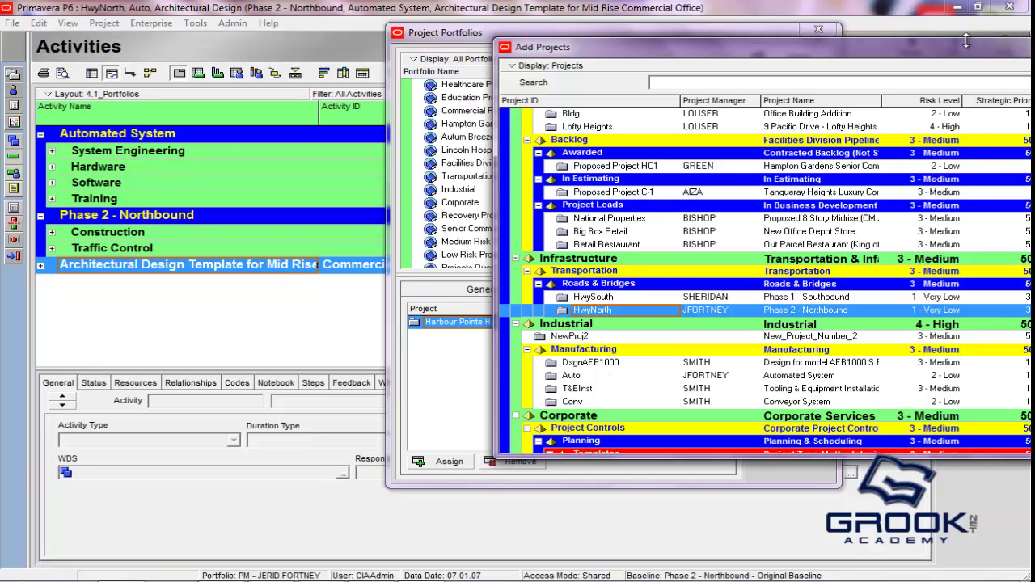
left_click_drag(965, 41, 190, 19)
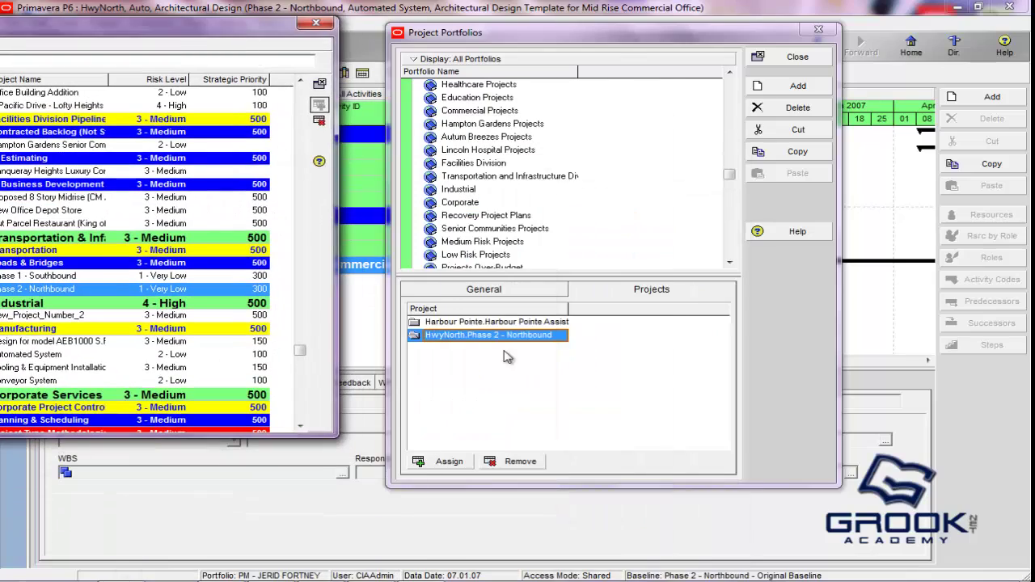
Arrange the two portfolio windows side by side and assign the Auto project under Manufacturing to the portfolio.
left_click_drag(619, 33, 795, 44)
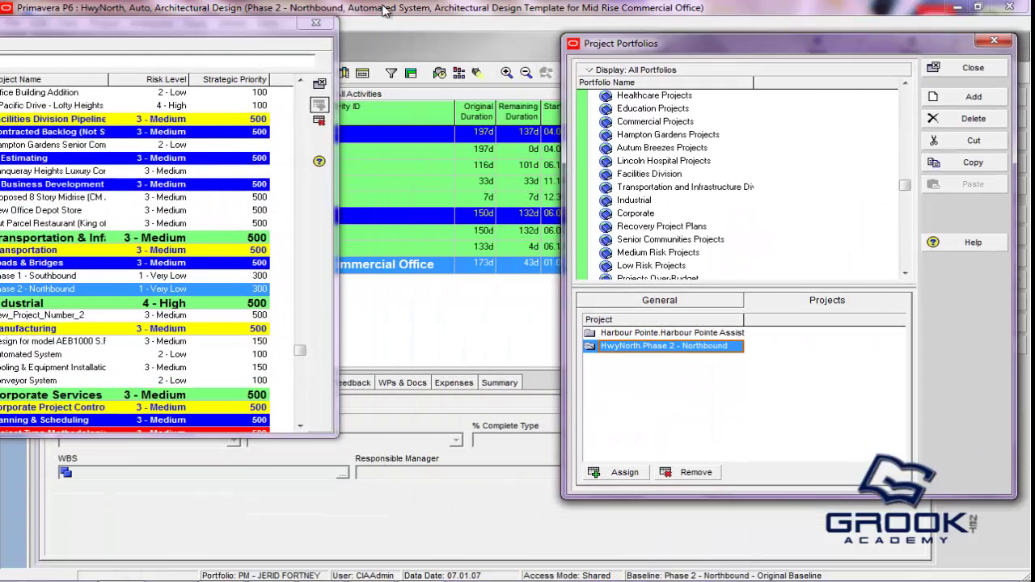
left_click_drag(257, 25, 590, 45)
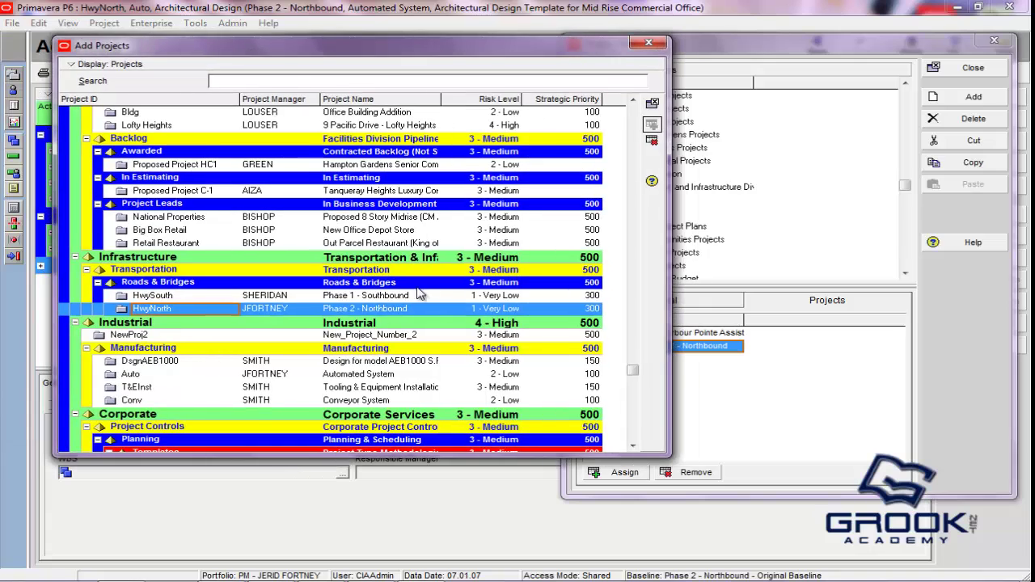
scroll(420, 295, "down", 1)
left_click(131, 348)
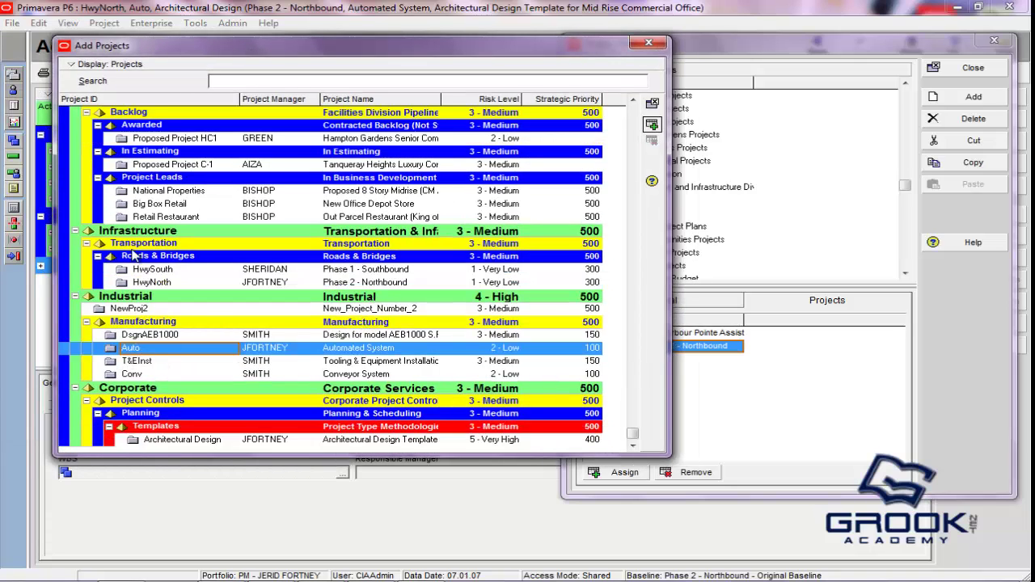
left_click(651, 124)
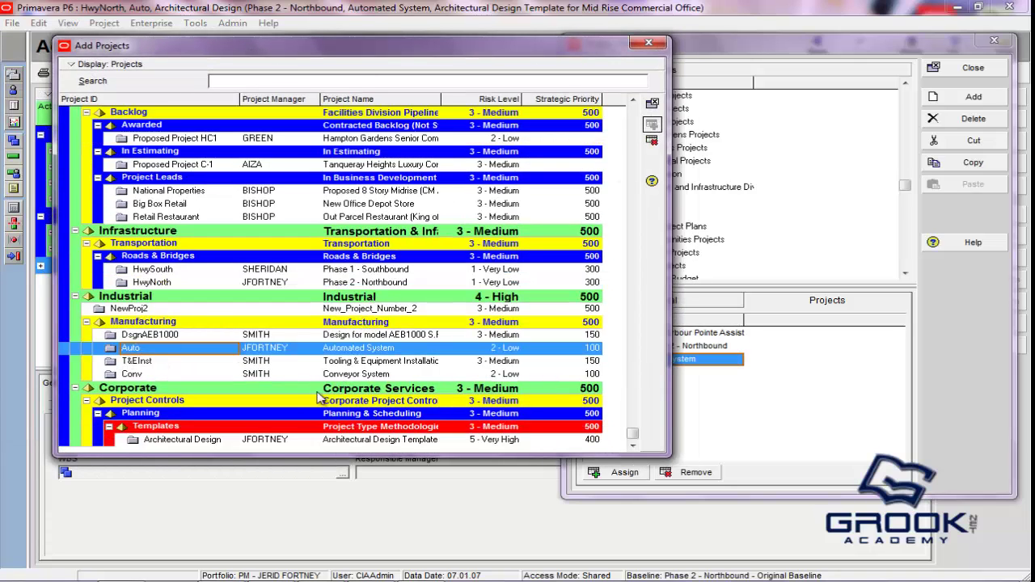
Assign the Architectural Design project under Templates to the portfolio and close the list of available projects.
left_click(215, 440)
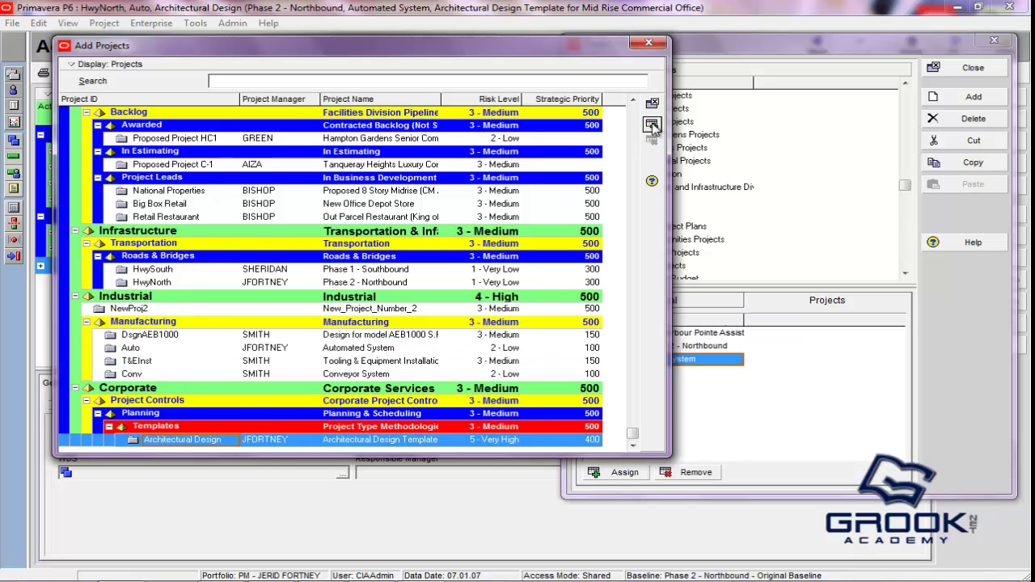
left_click(652, 124)
left_click(642, 45)
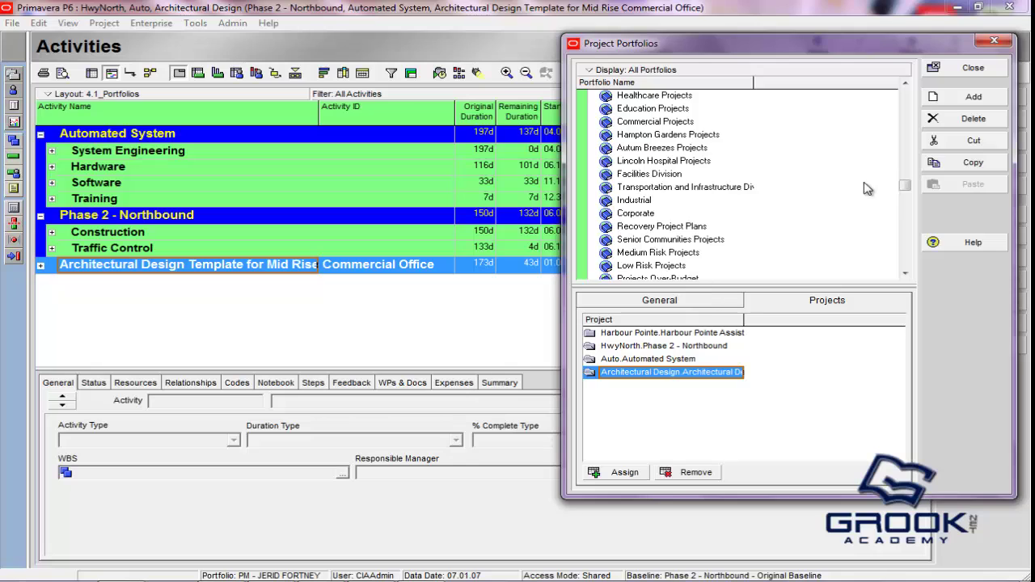
Review the projects assigned to the project manager's user portfolio, widening the project column, and close the project portfolios.
left_click_drag(906, 186, 905, 277)
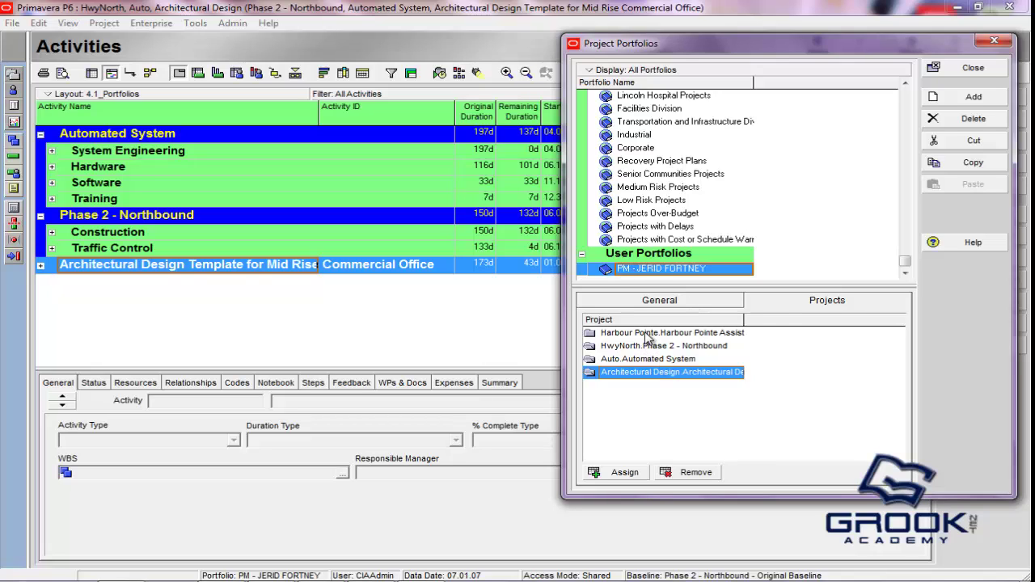
left_click_drag(744, 320, 766, 324)
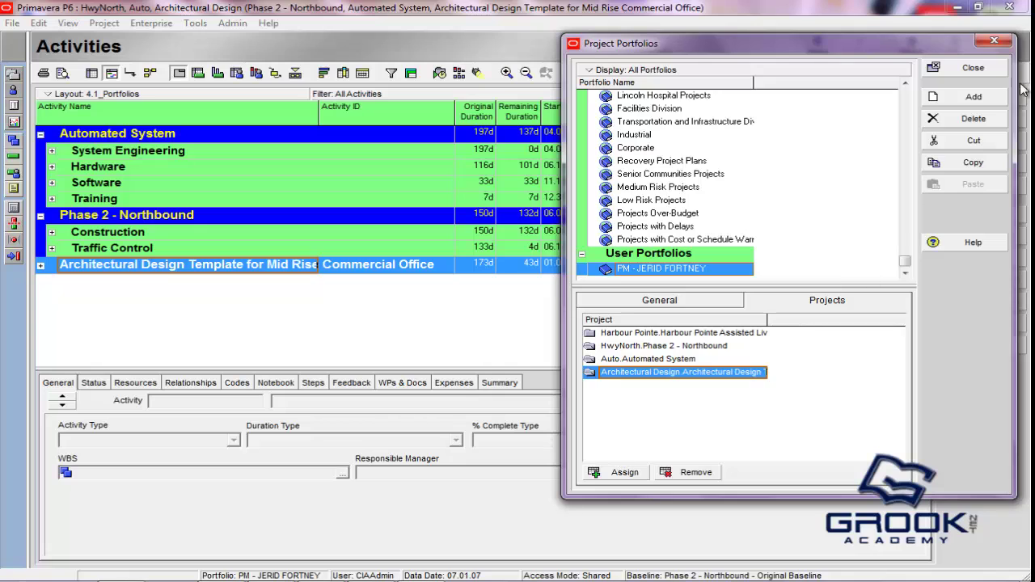
left_click(976, 67)
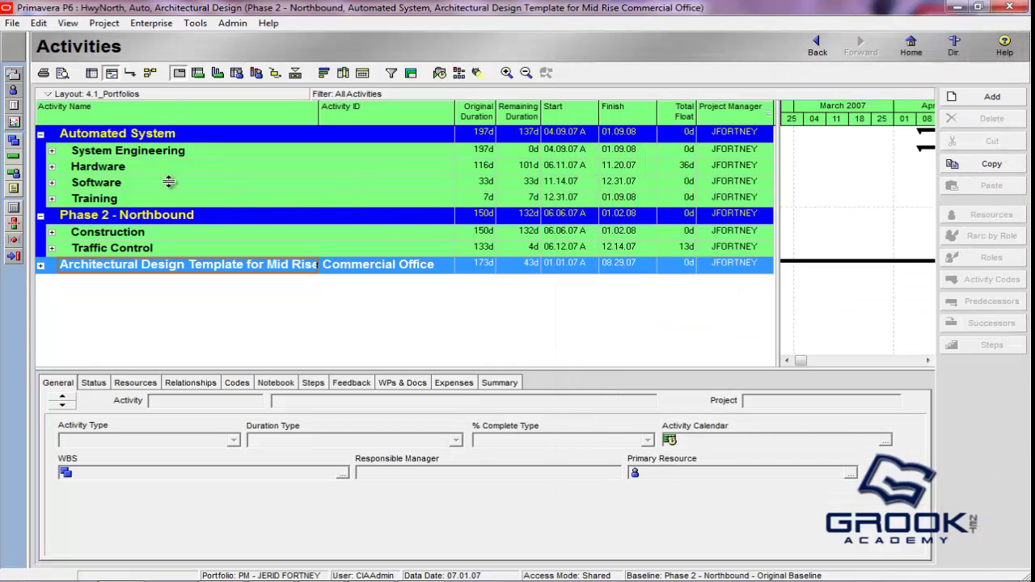
Collapse the Automated System and Phase 2 - Northbound projects in the activity table.
left_click_drag(776, 210, 818, 218)
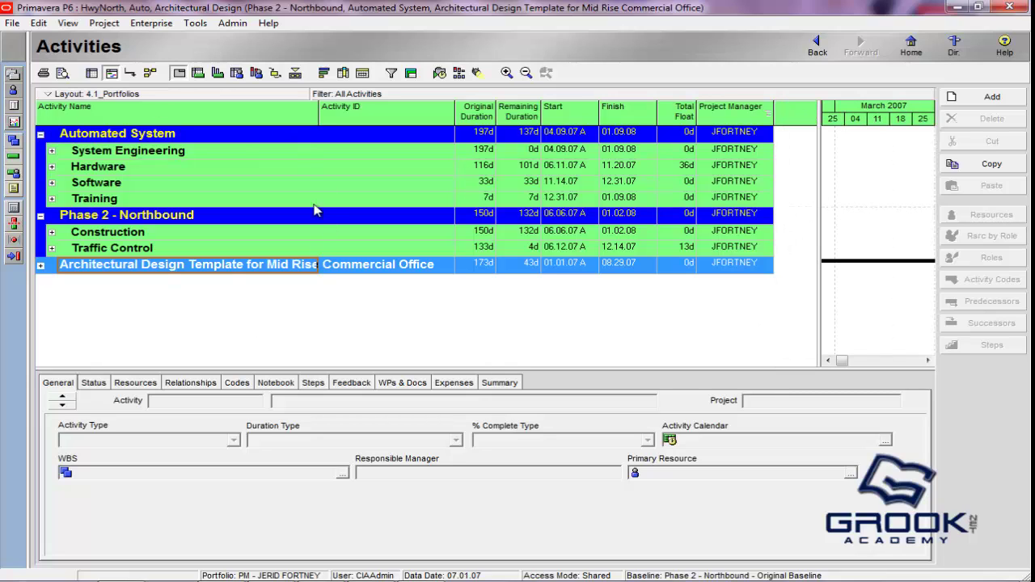
left_click(41, 134)
left_click(41, 151)
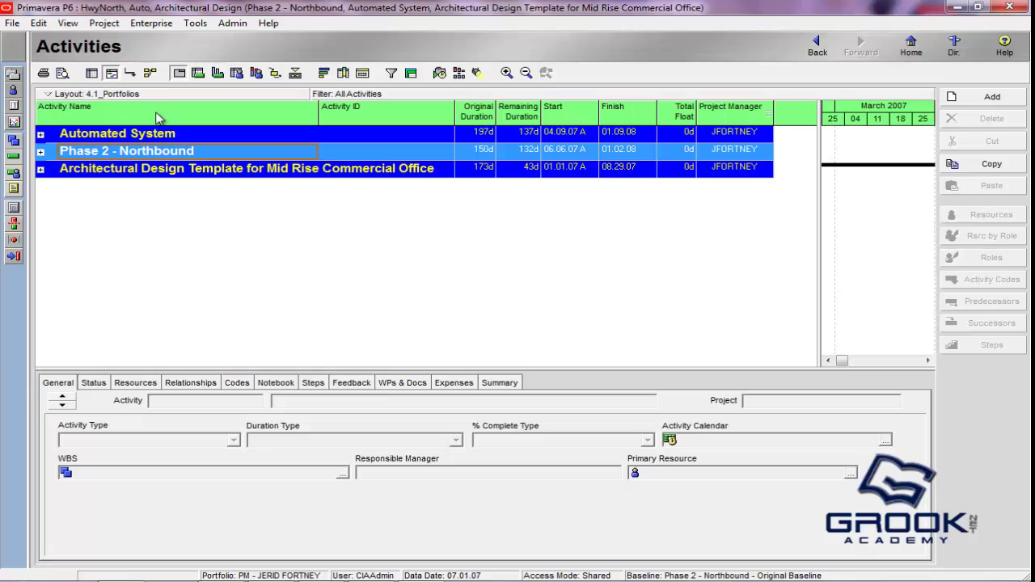
right_click(300, 144)
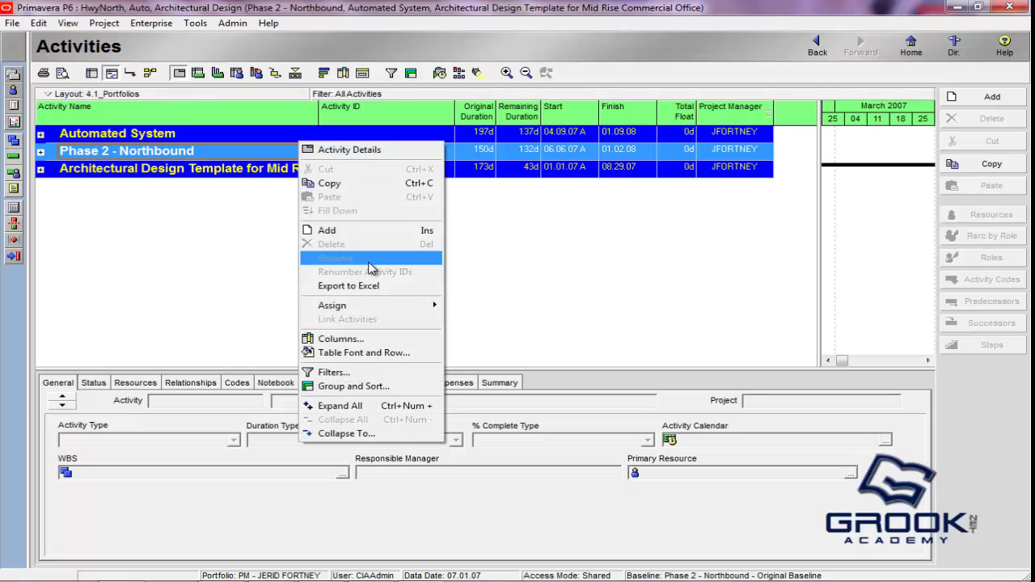
left_click(571, 279)
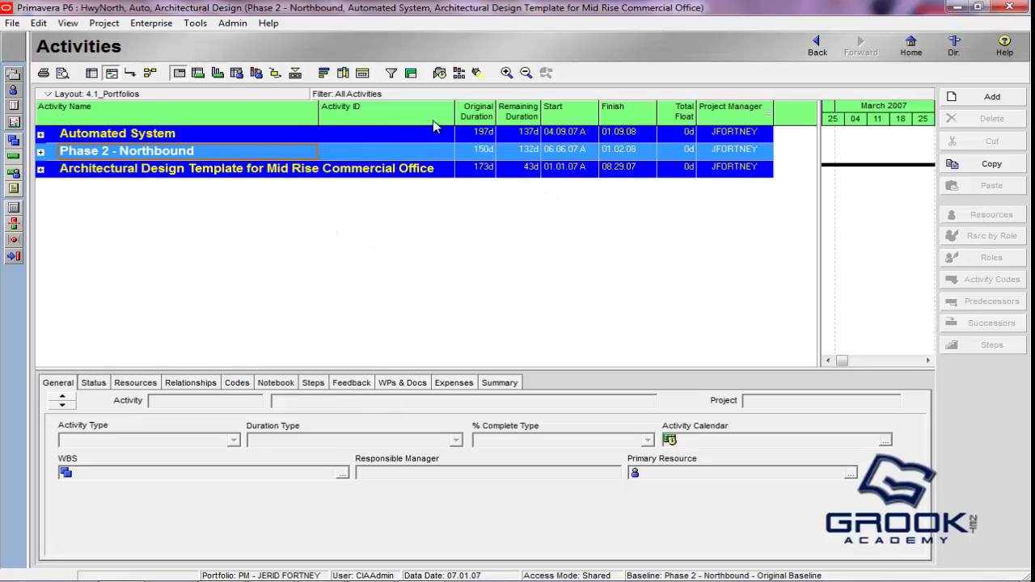
left_click_drag(818, 131, 773, 154)
Reopen the project portfolios, enlarge the portfolio list and examine the available global and user portfolios.
left_click(138, 24)
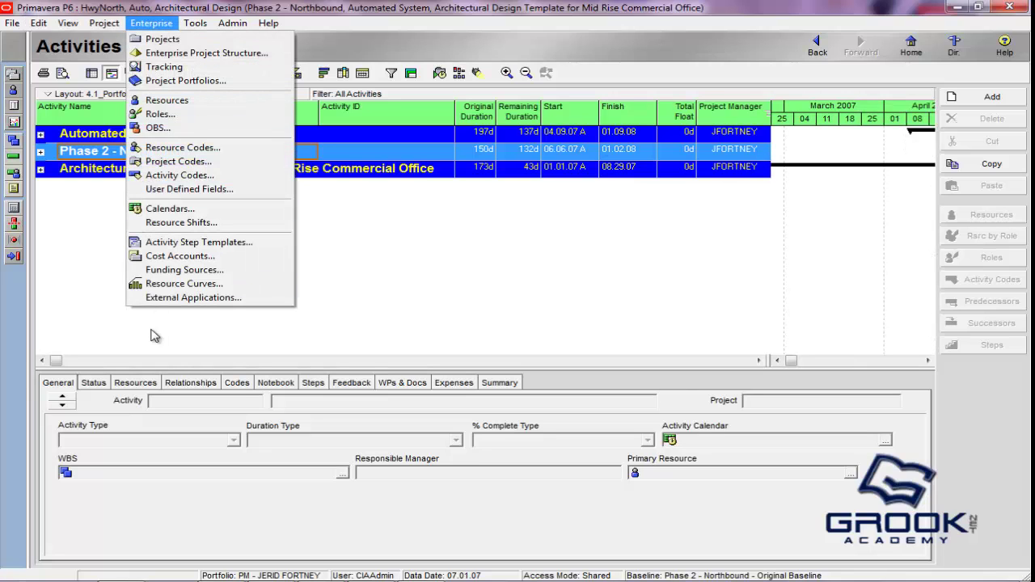
left_click(447, 281)
left_click(154, 24)
left_click(157, 82)
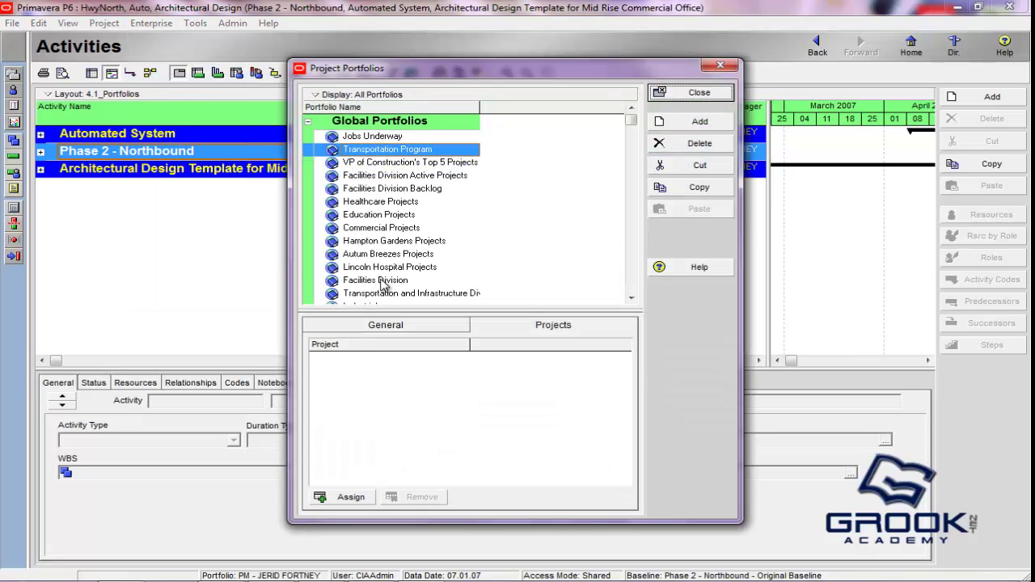
left_click_drag(480, 110, 506, 113)
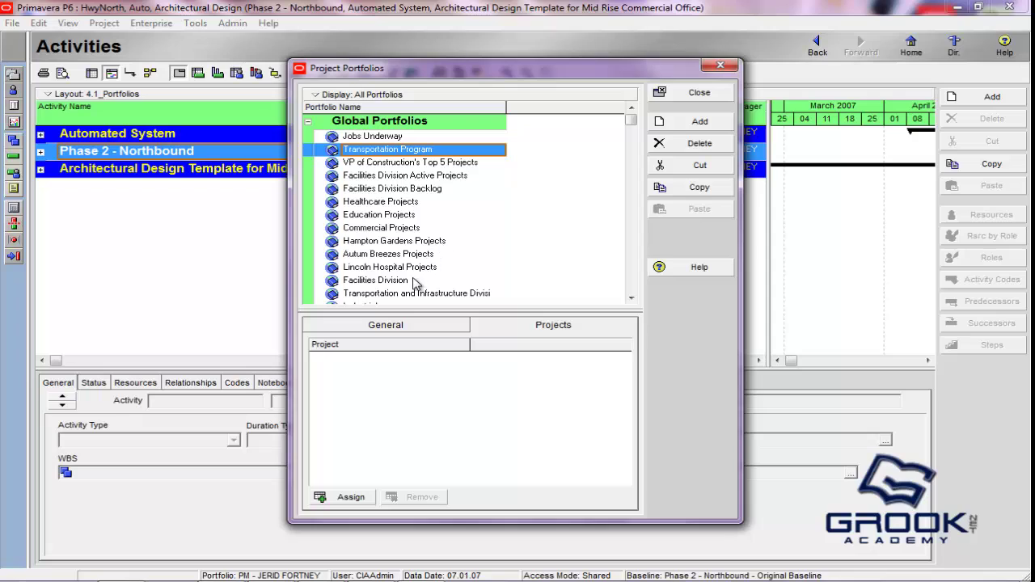
left_click_drag(397, 312, 400, 354)
left_click_drag(629, 121, 619, 339)
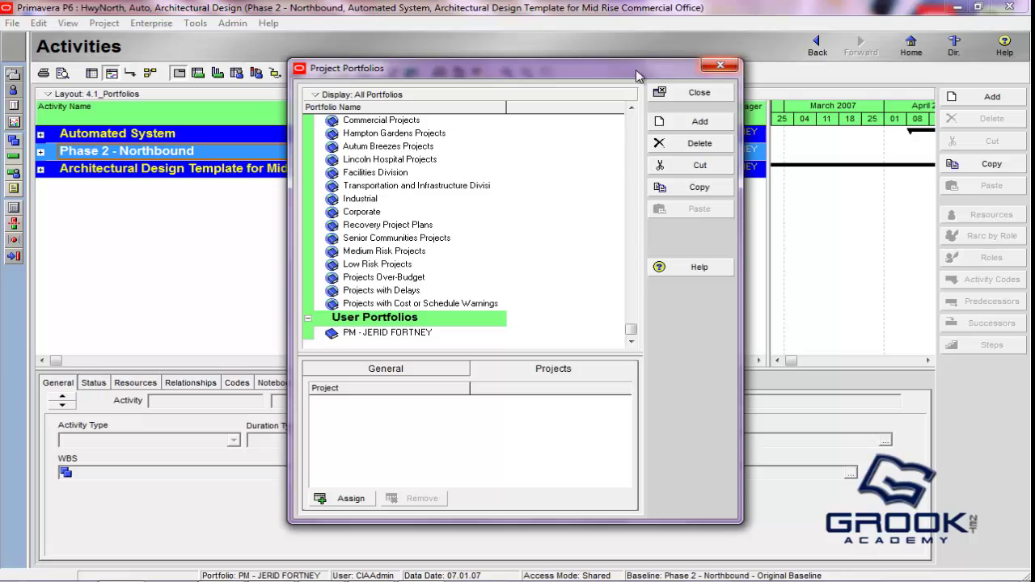
left_click_drag(635, 69, 590, 59)
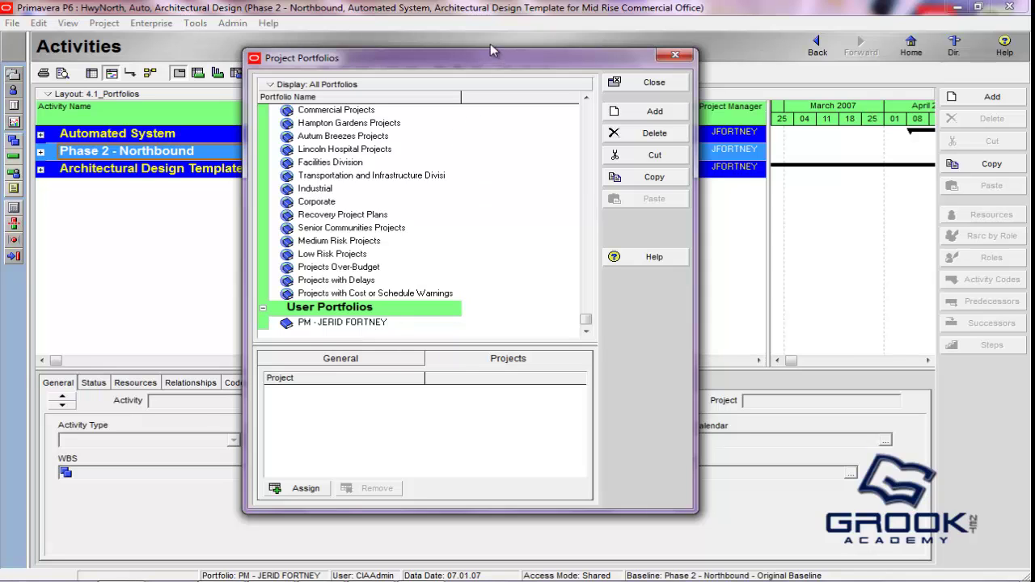
left_click_drag(486, 51, 489, 108)
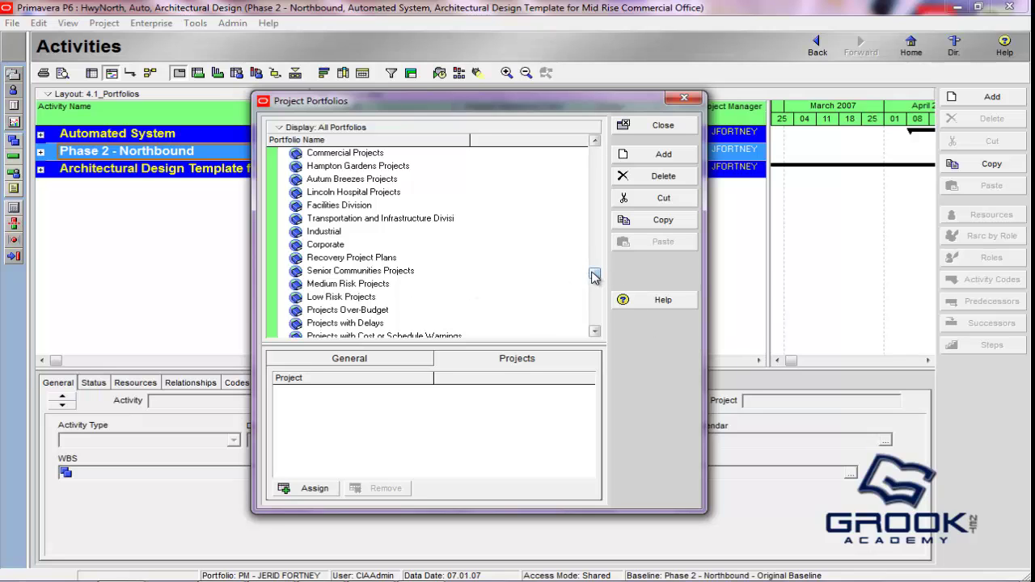
left_click_drag(594, 276, 598, 360)
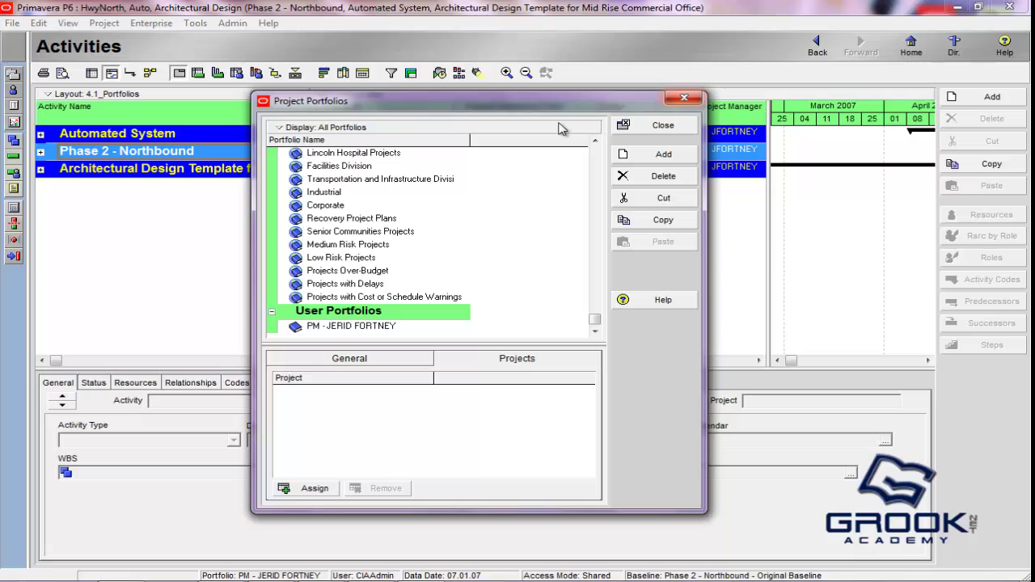
Close the project portfolios and move the divider between activity table and Gantt chart to just beyond the full Project Manager column.
left_click_drag(517, 98, 497, 89)
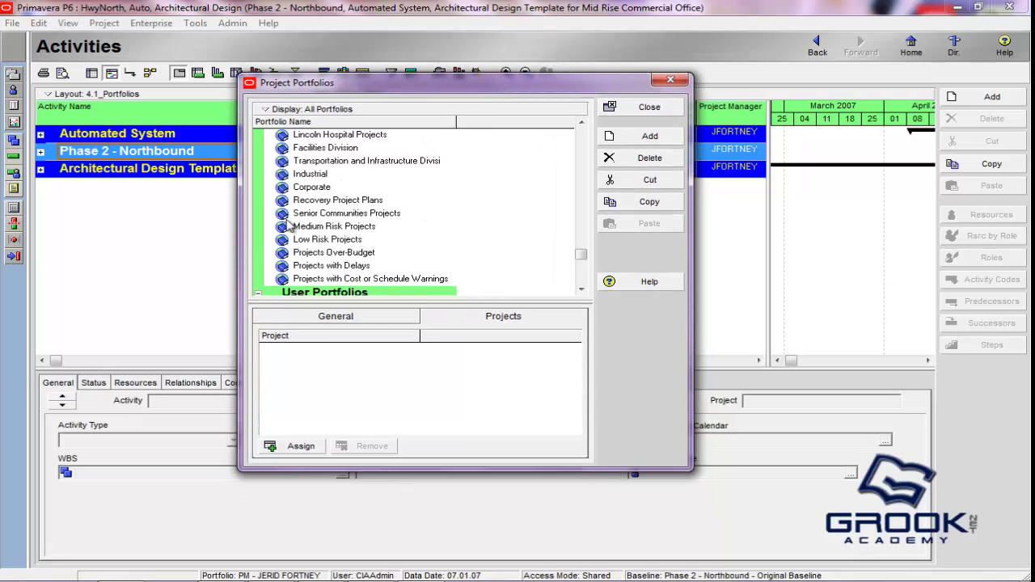
left_click(670, 81)
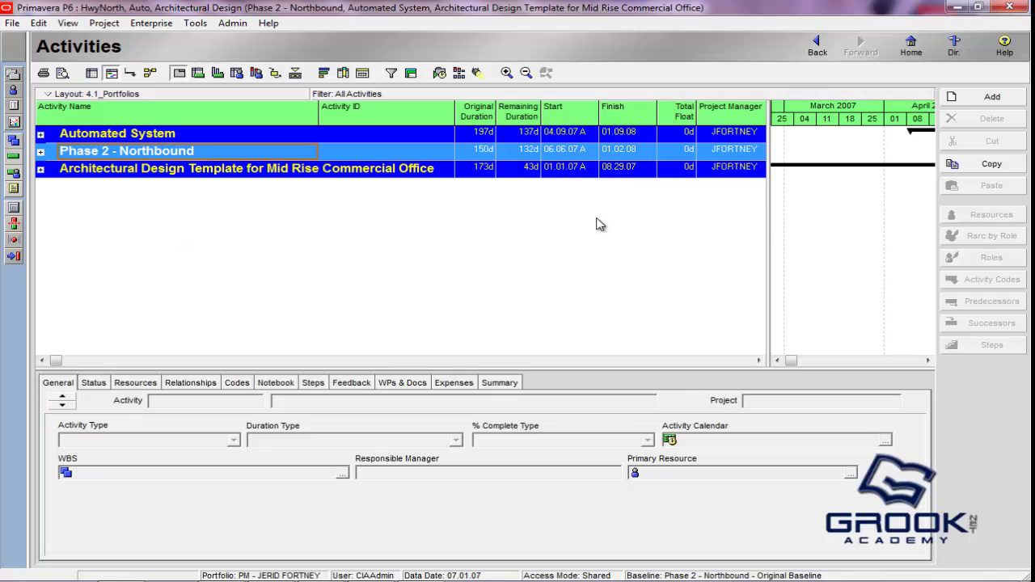
left_click_drag(768, 200, 234, 197)
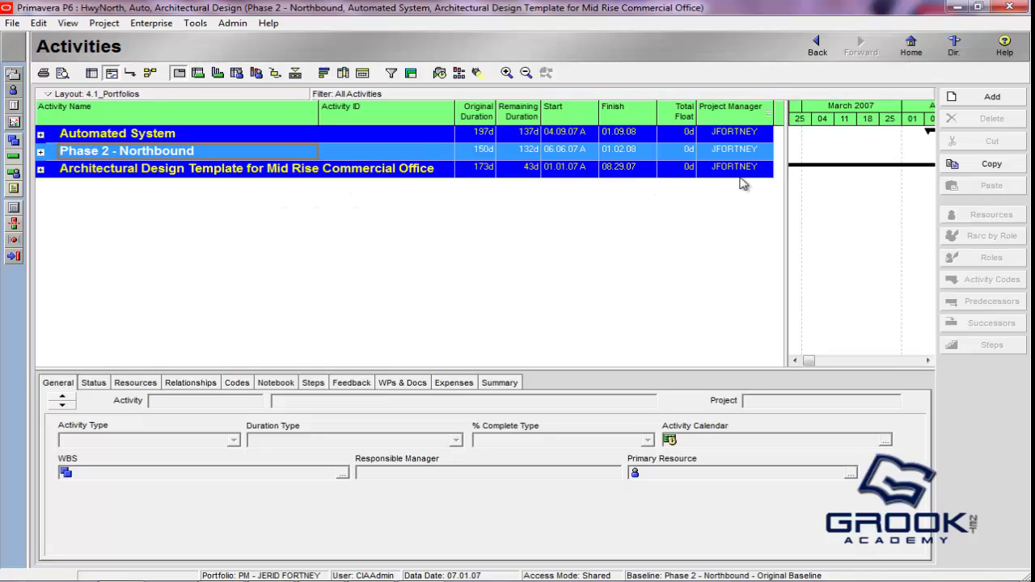
left_click_drag(785, 148, 775, 165)
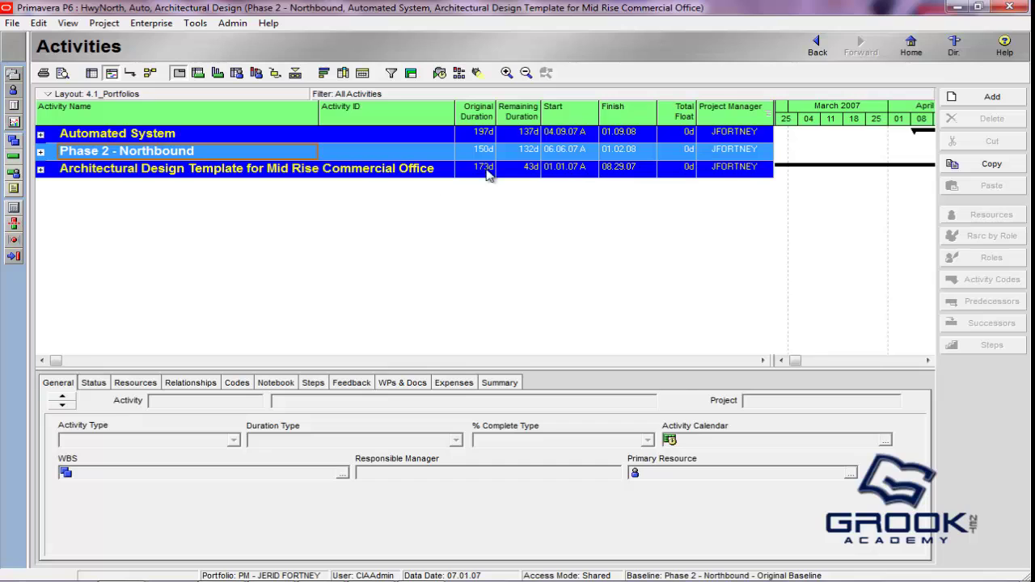
Expand the Automated System, Phase 2 - Northbound and Architectural Design projects, and review the activities with the Project Manager column fully shown.
left_click(41, 136)
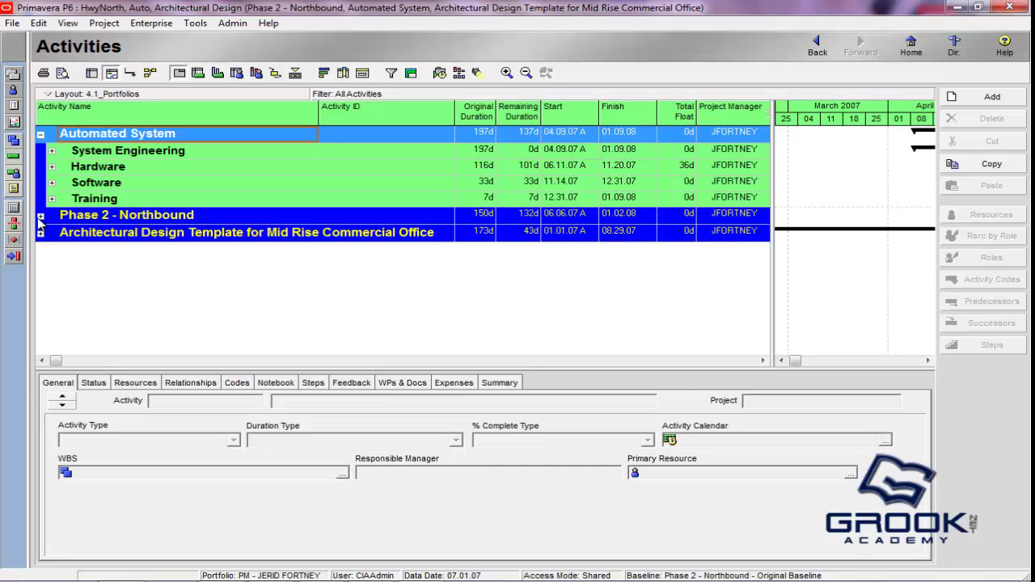
left_click(41, 217)
left_click(41, 266)
scroll(185, 217, "down", 3)
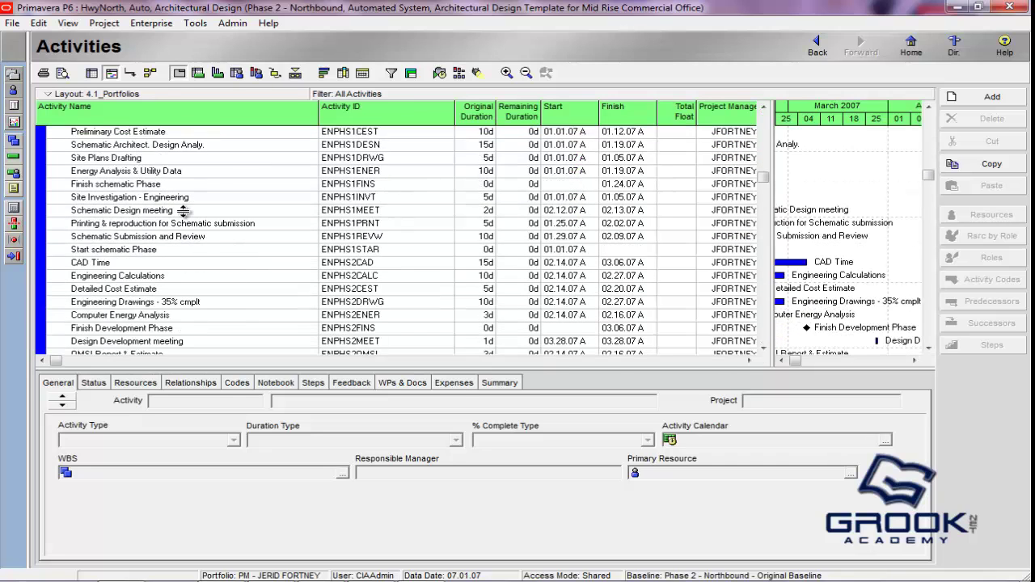
scroll(185, 217, "down", 2)
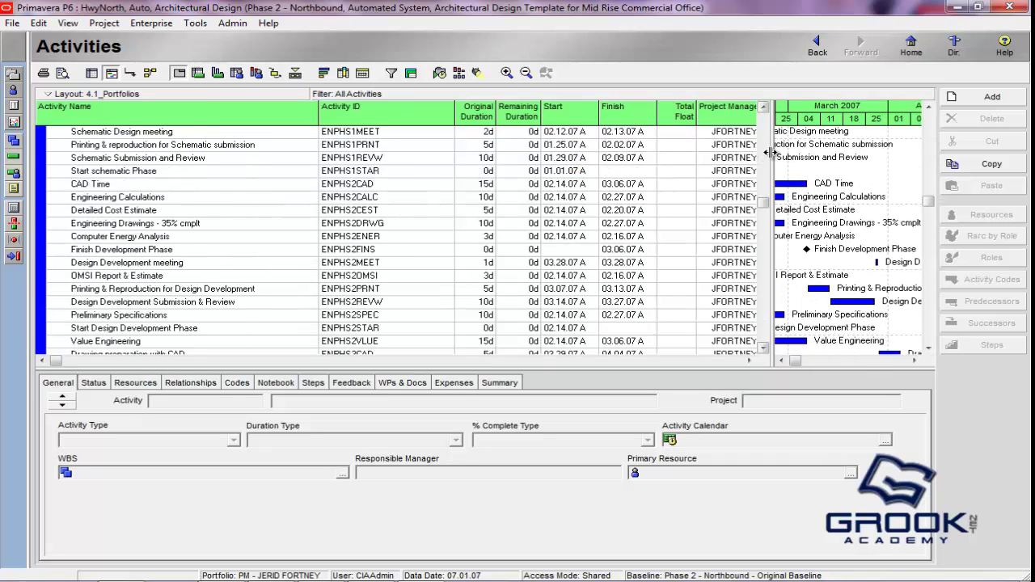
left_click_drag(772, 157, 799, 156)
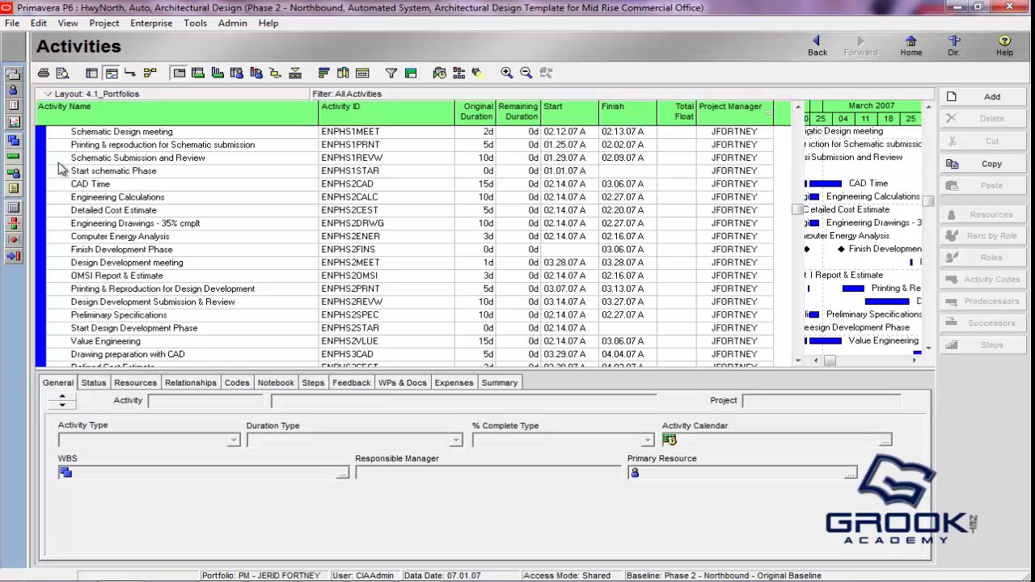
Collapse the Architectural Design project and narrow the activity table to the edge of the Project Manager column.
scroll(64, 167, "up", 2)
scroll(65, 167, "up", 5)
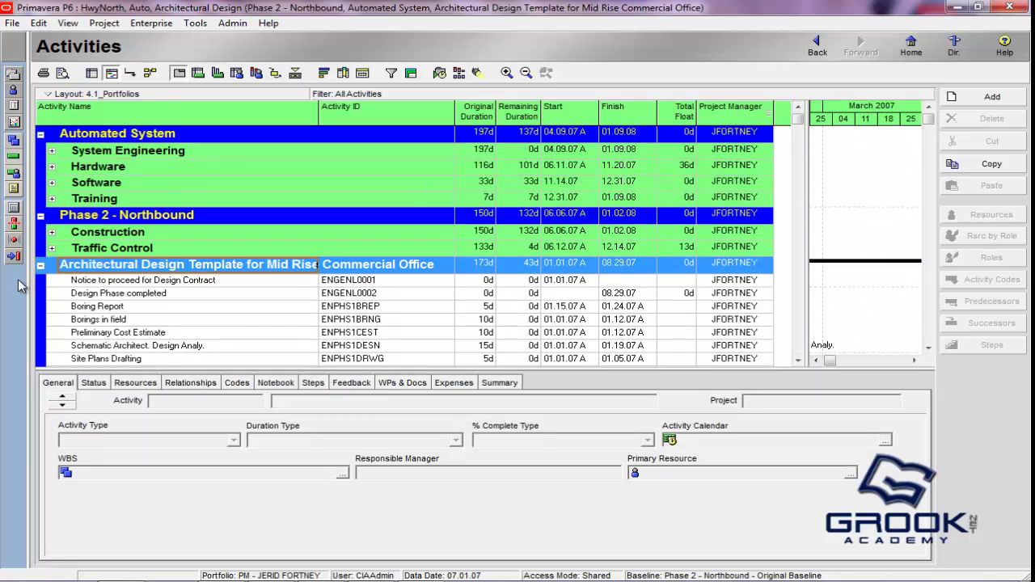
left_click(40, 265)
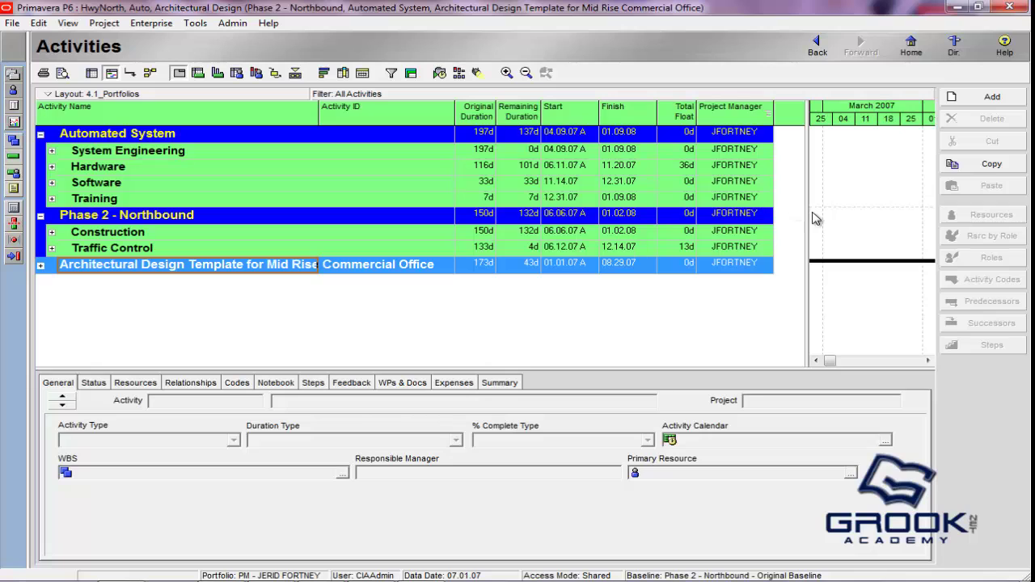
left_click_drag(808, 202, 779, 213)
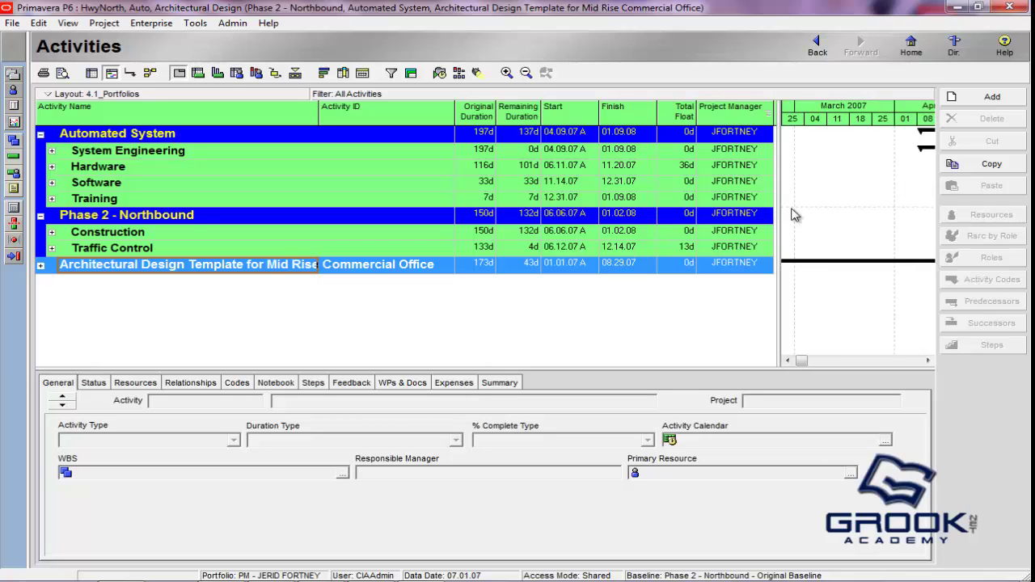